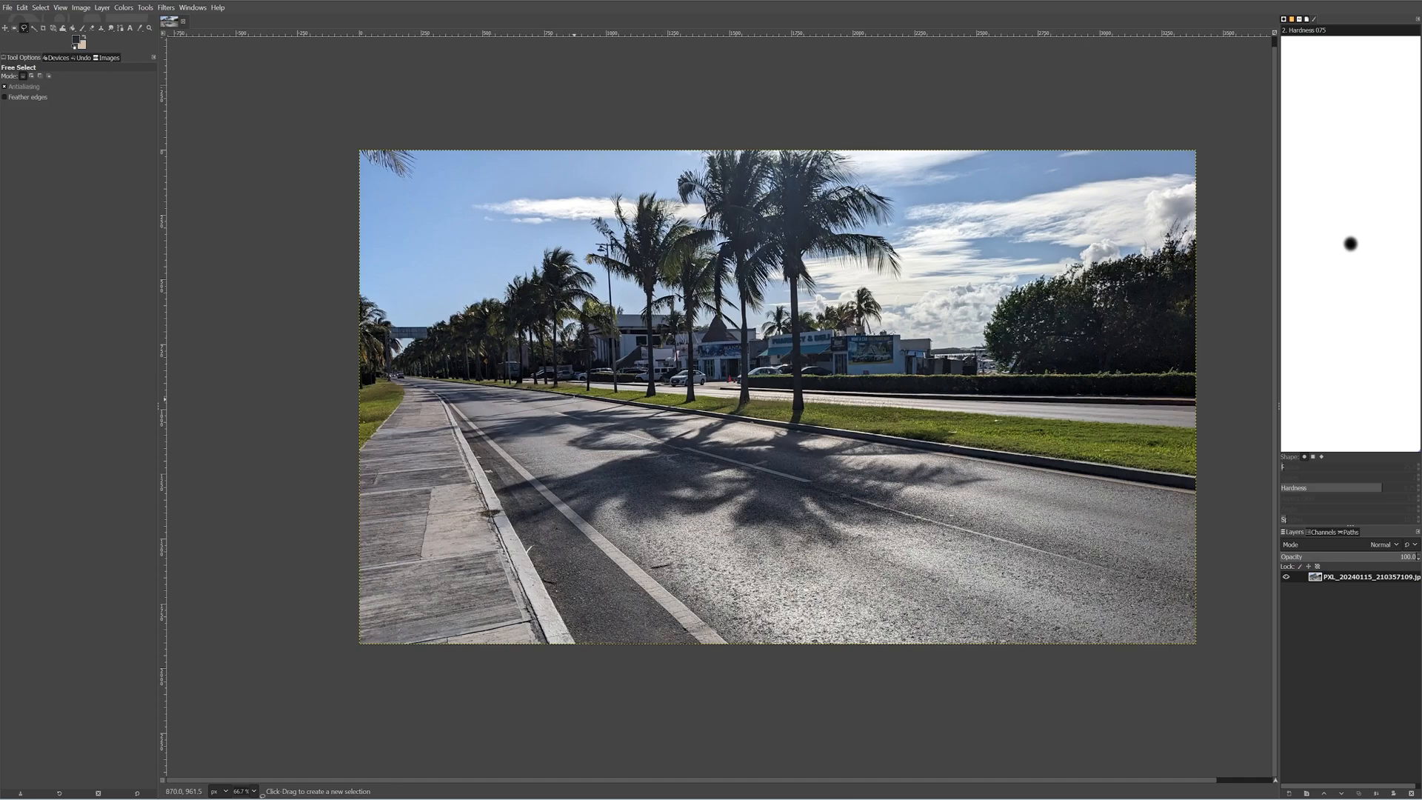
Outline the sidewalk and curb in the photo's foreground with a Free Select polygon along the curb's road-side edge.
scroll(550, 660, "up", 1, "ctrl")
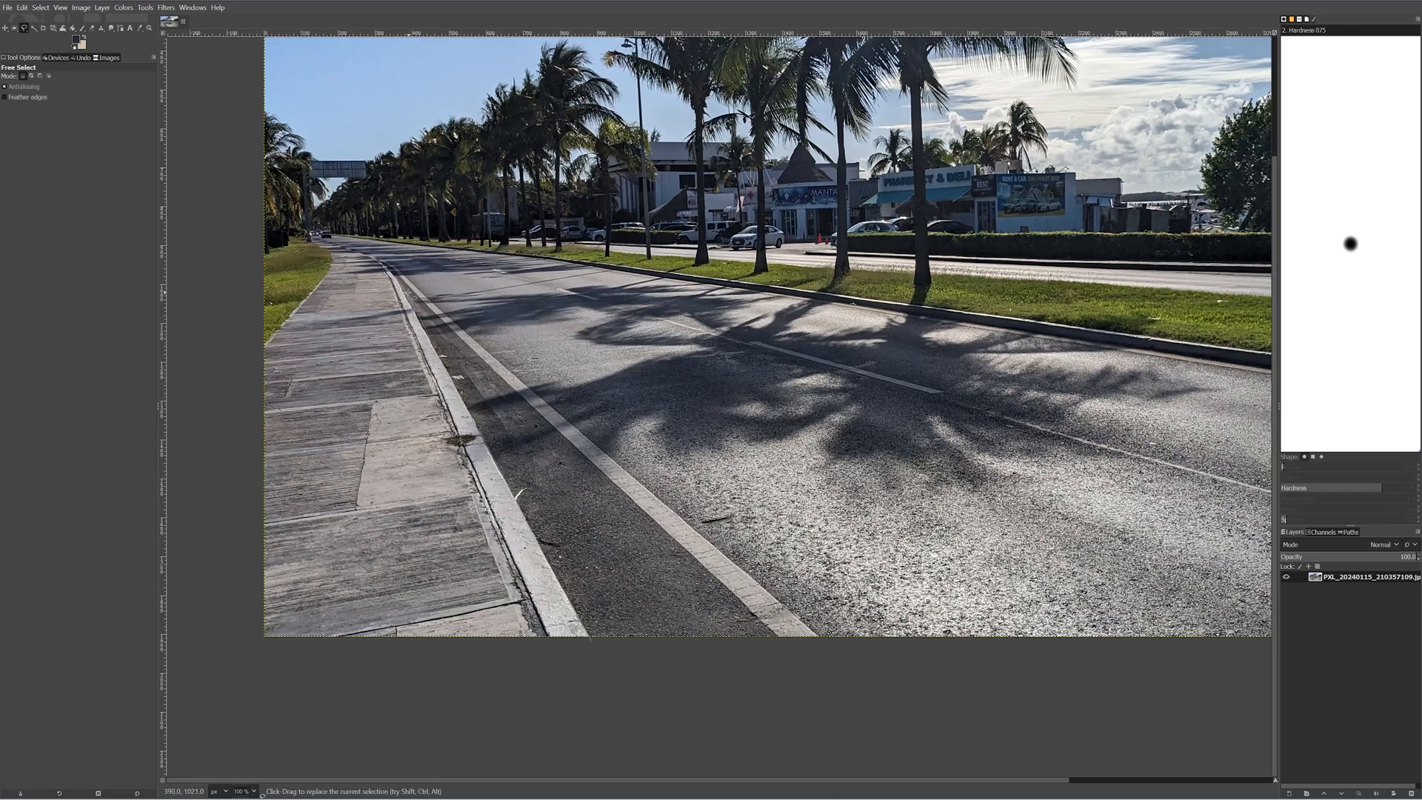
scroll(377, 246, "up", 3, "ctrl")
scroll(741, 518, "down", 5, "ctrl")
left_click(595, 436)
left_click(599, 646)
left_click(788, 655)
left_click(808, 627)
scroll(963, 604, "up", 1, "ctrl")
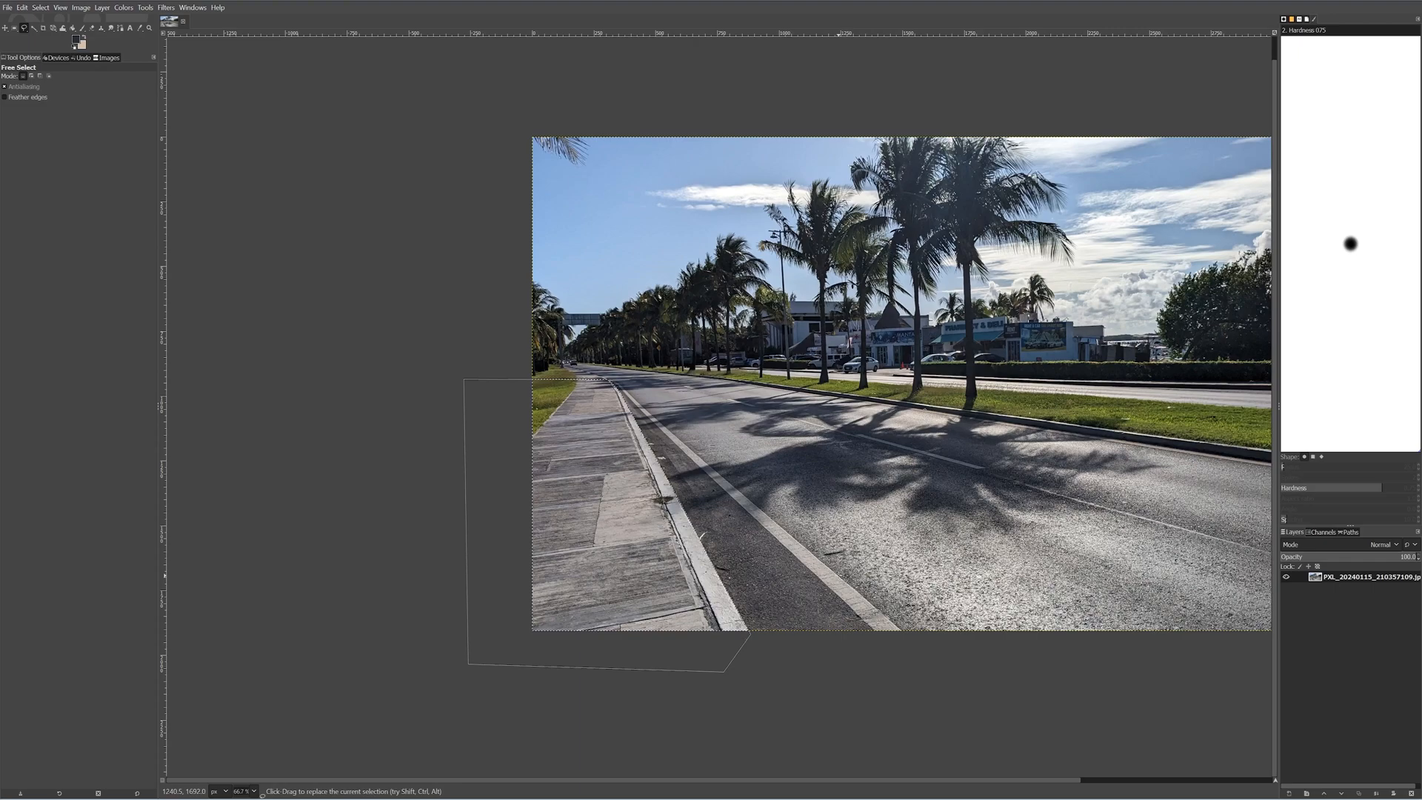
Cut the selected sidewalk and paste it onto its own new layer, checking the separation by toggling both layers' visibility.
key("ctrl+x")
key("ctrl+v")
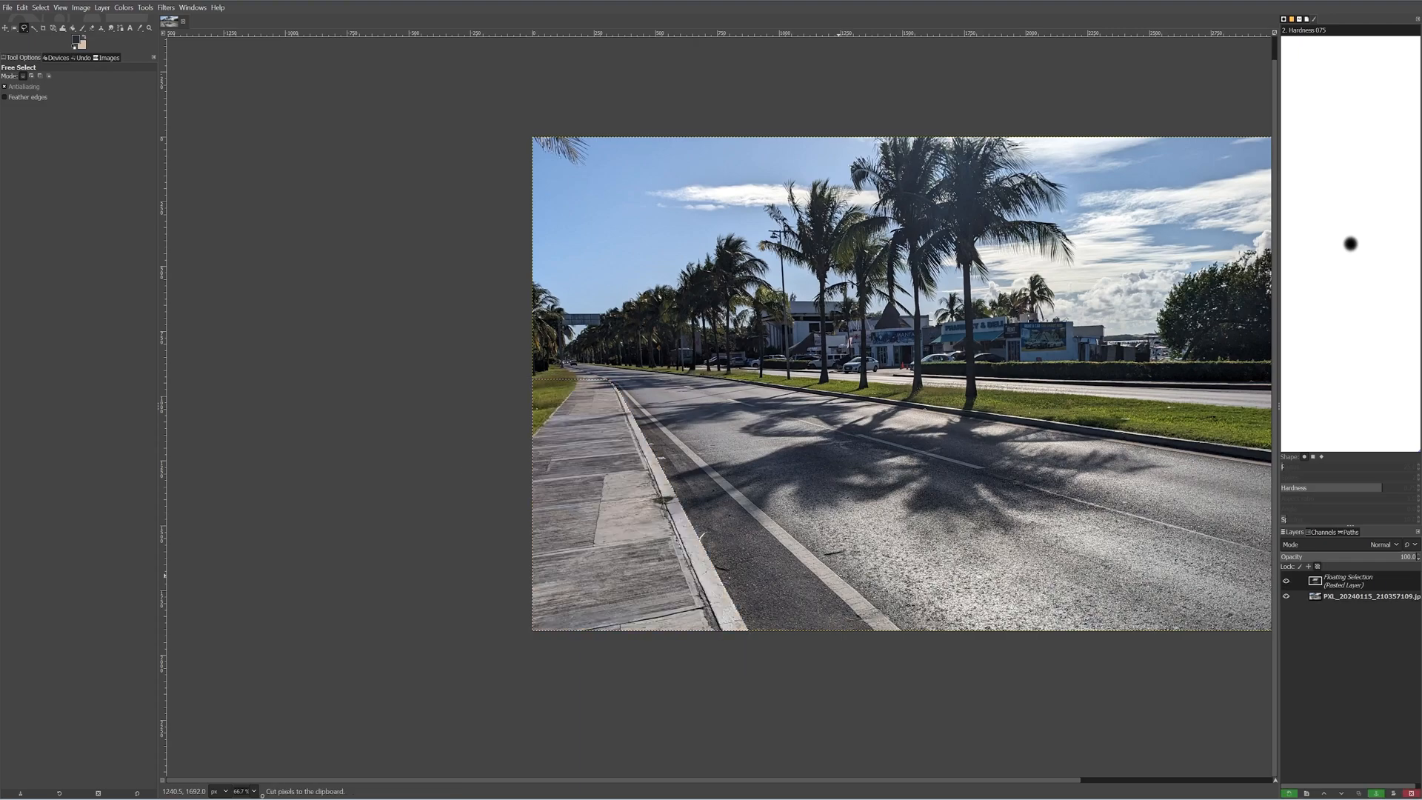
right_click(1358, 583)
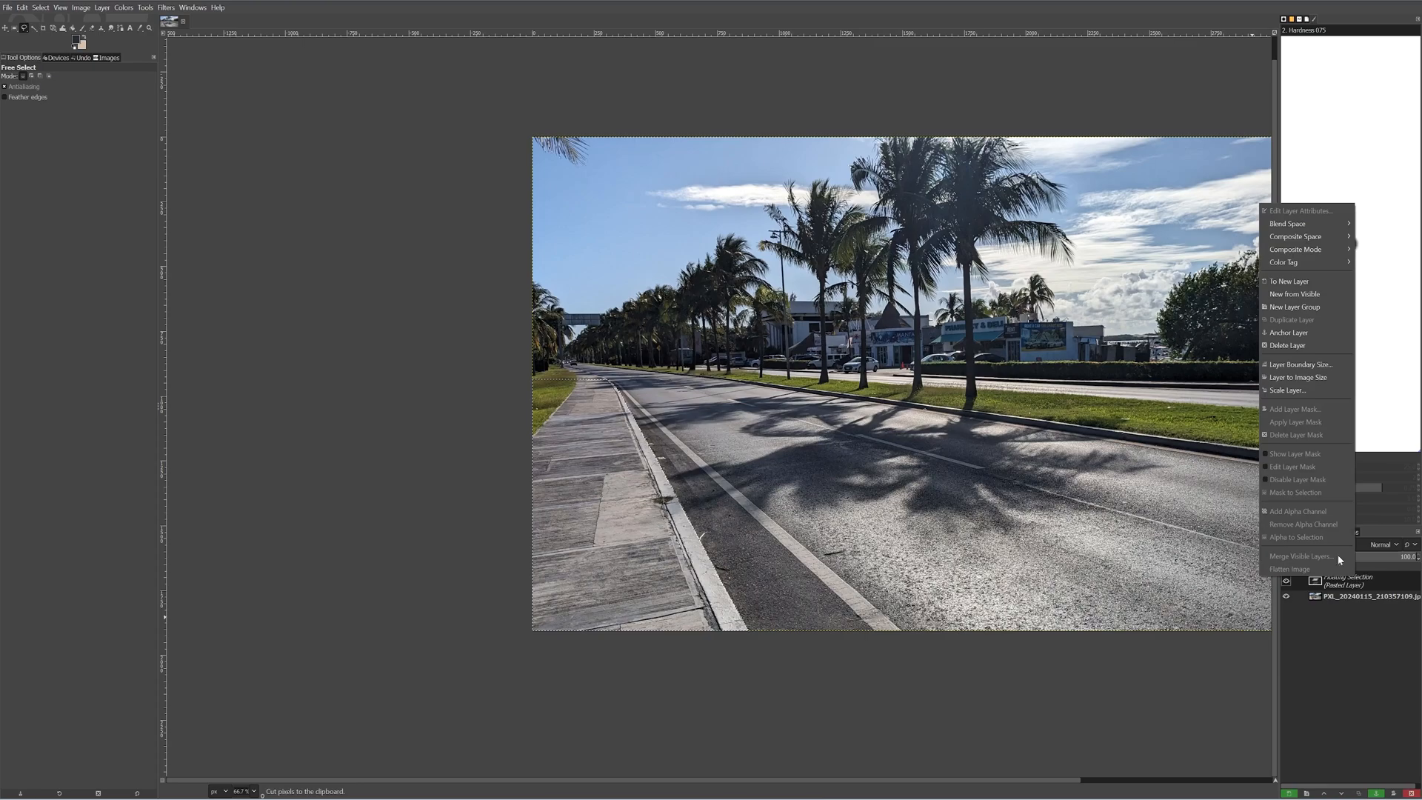
left_click(1298, 283)
left_click(1286, 589)
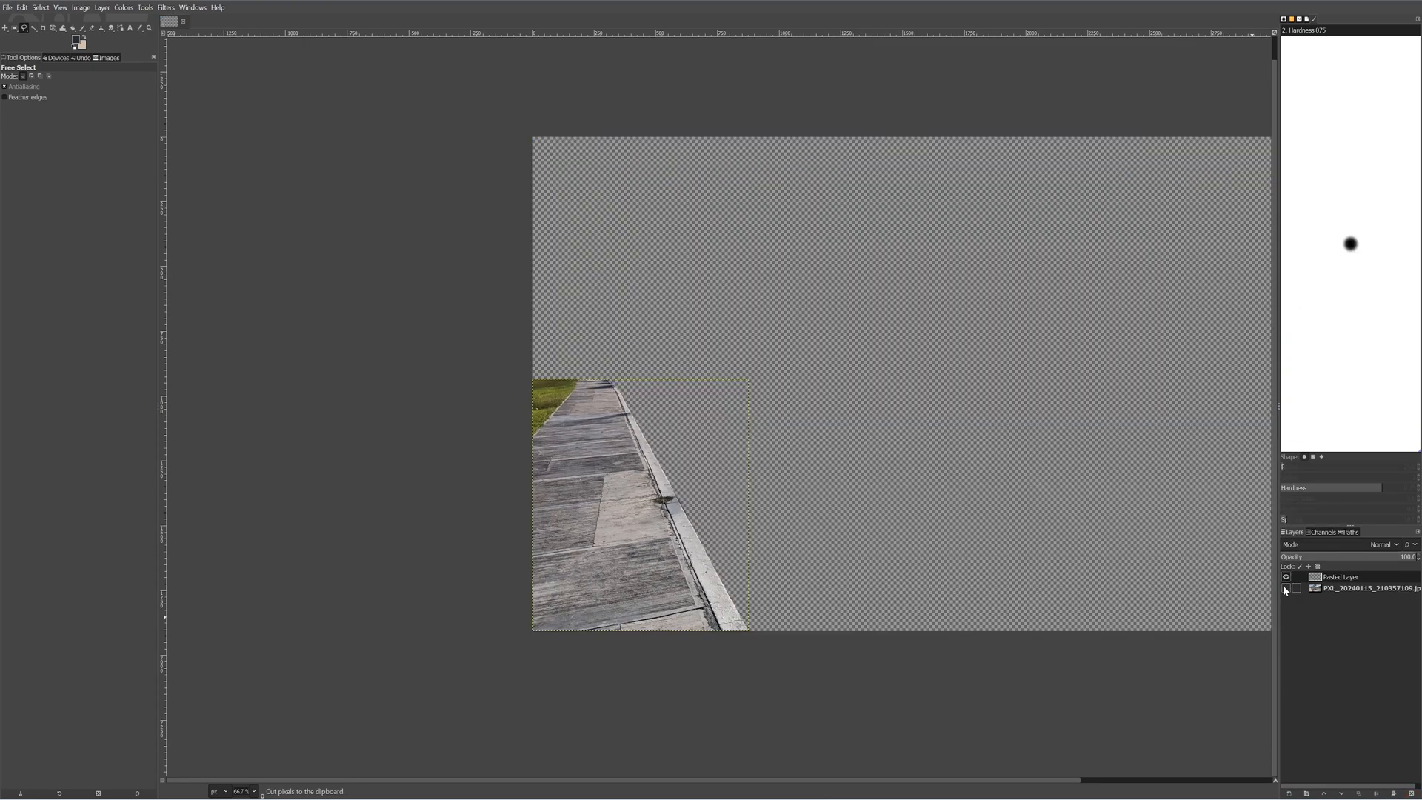
left_click(1286, 588)
left_click(1286, 577)
left_click(1286, 577)
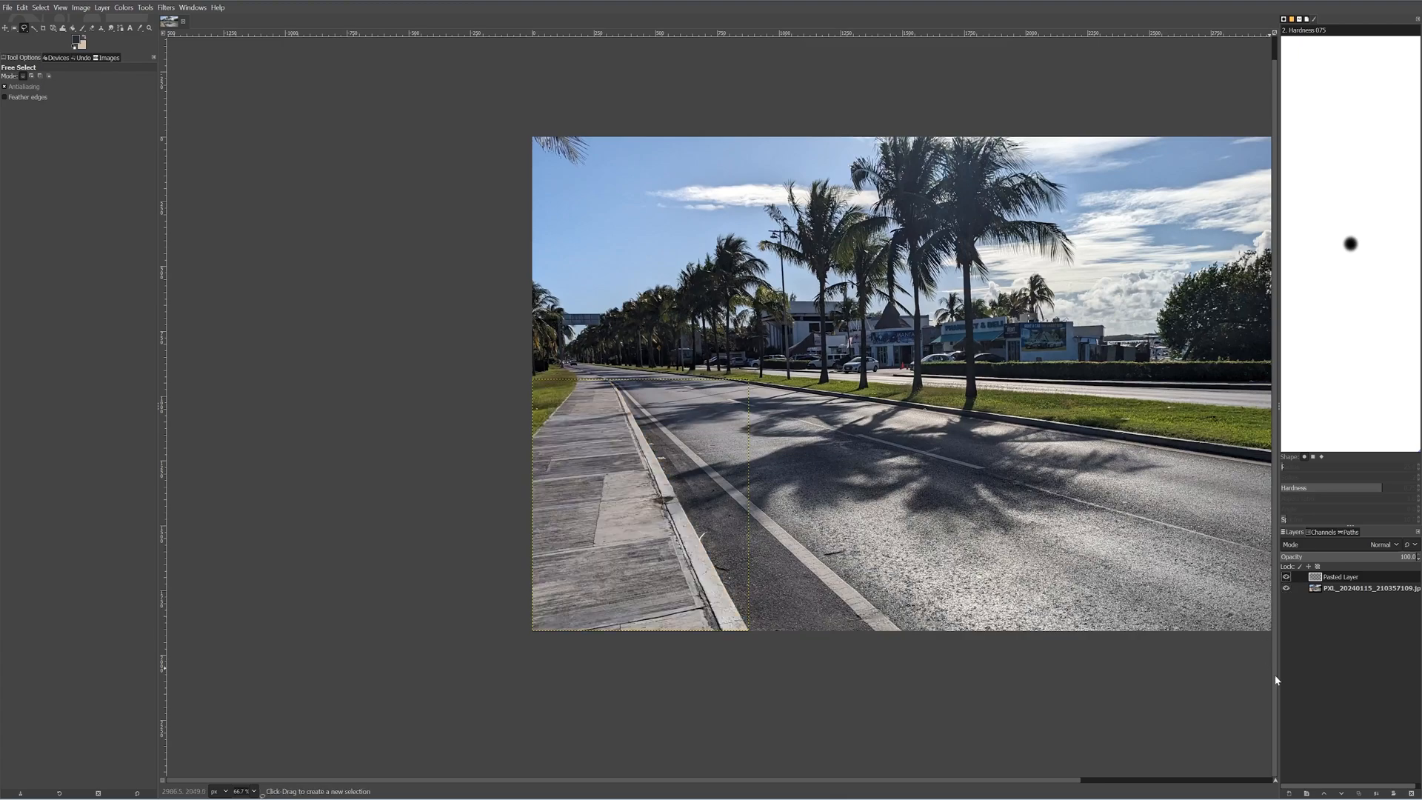
Hide the original photo layer and export the isolated sidewalk as foreground6.png.
left_click(1287, 589)
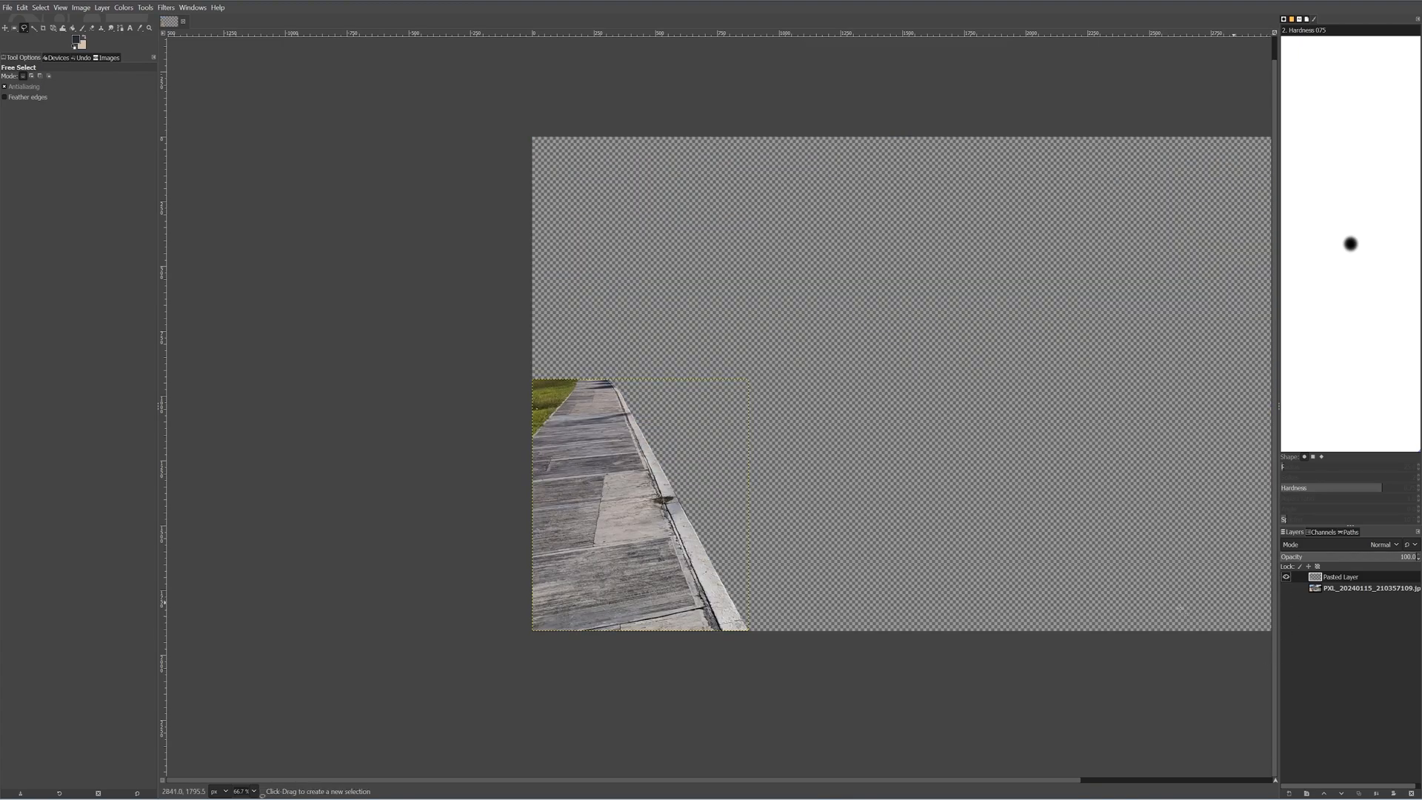
left_click(3, 10)
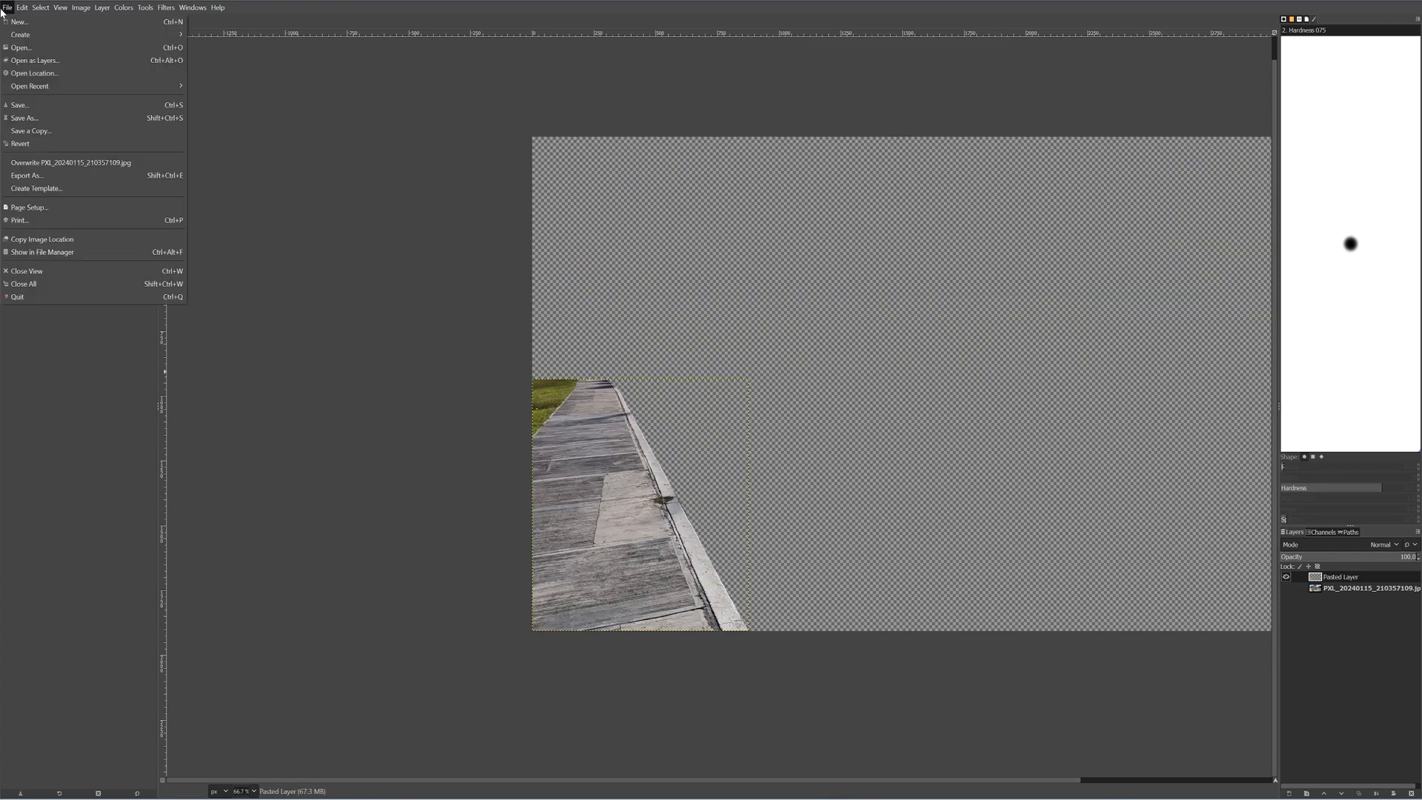
left_click(22, 174)
type("foreground6")
left_click(553, 511)
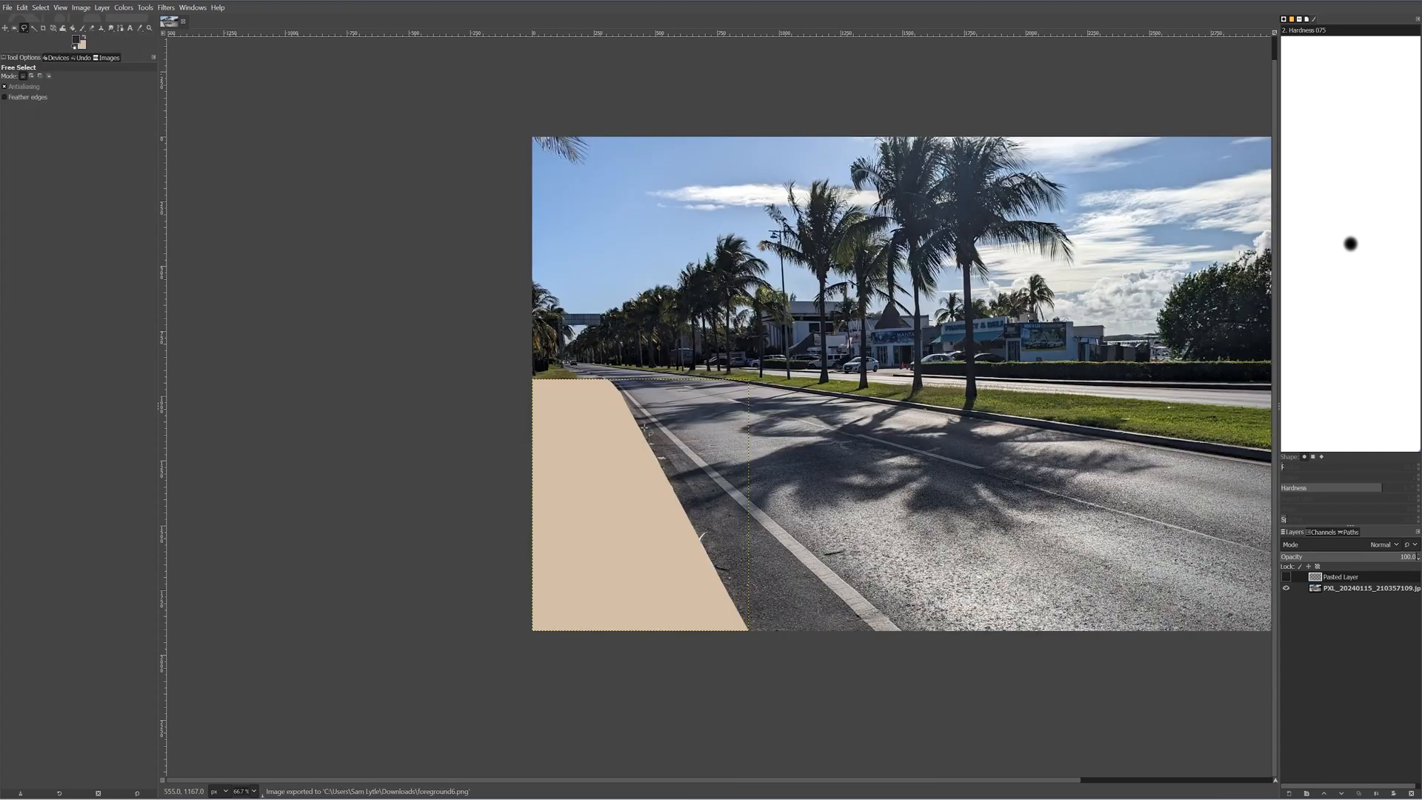
Export the photo with the sidewalk cut out as background6.png.
left_click(4, 11)
left_click(22, 175)
left_click(553, 511)
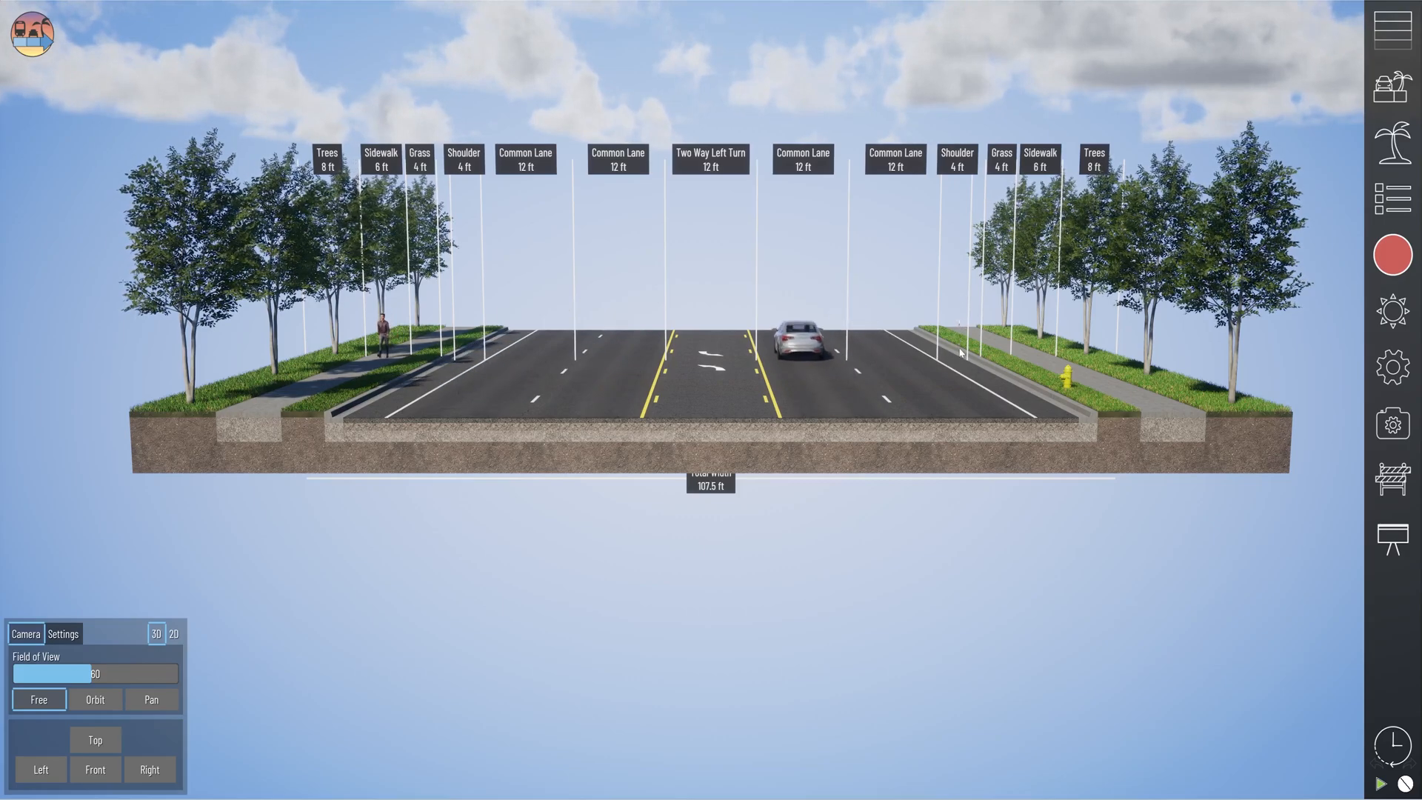
Switch to Beyond Typicals and load the Blank example project in place of the default road section.
mouse_move(961, 353)
left_mouse_down()
mouse_move(924, 351)
mouse_move(928, 366)
mouse_move(968, 353)
left_mouse_up()
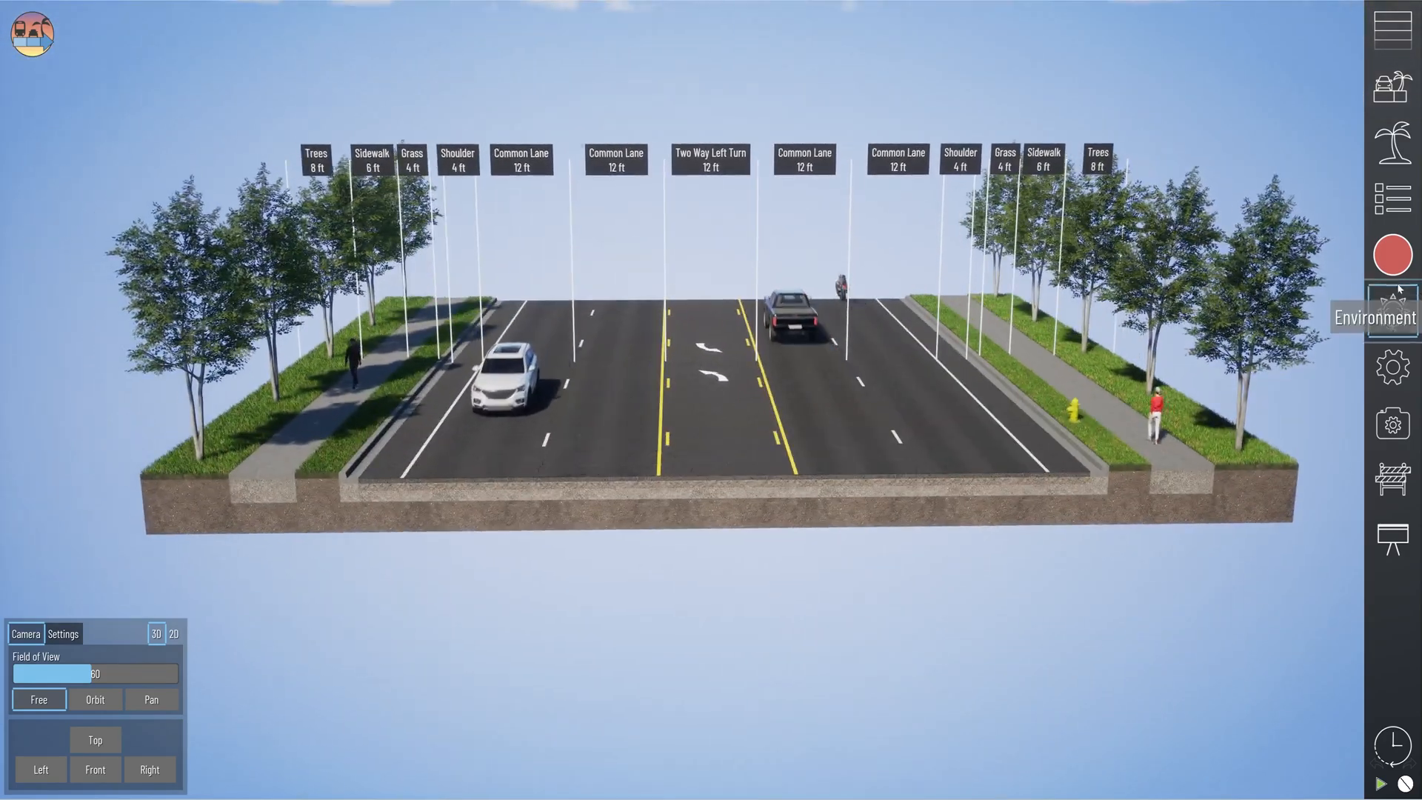
left_click(1390, 137)
left_click(1393, 87)
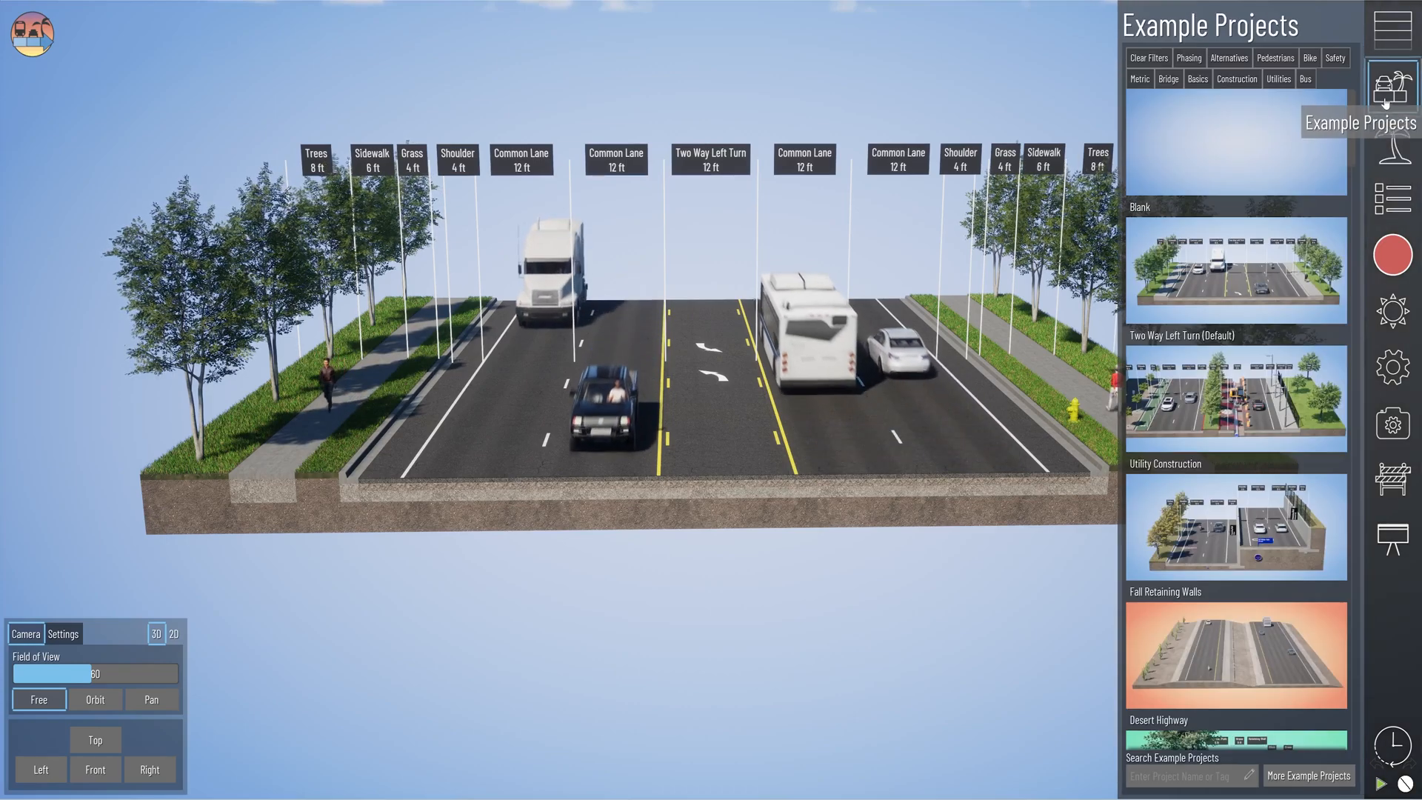
left_click(1251, 143)
left_click(626, 422)
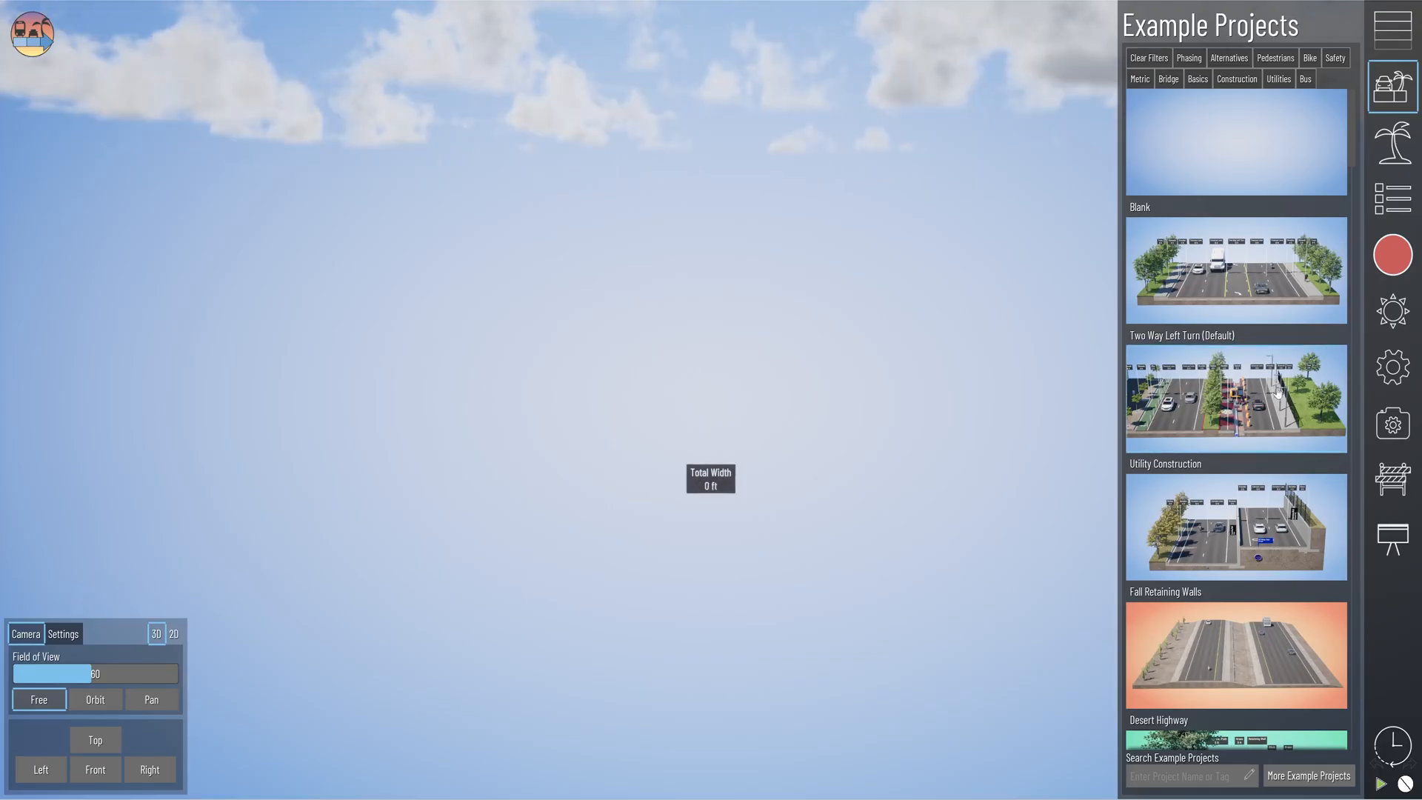
Turn off the Total Width label in the project settings.
left_click(1371, 374)
left_click(1128, 252)
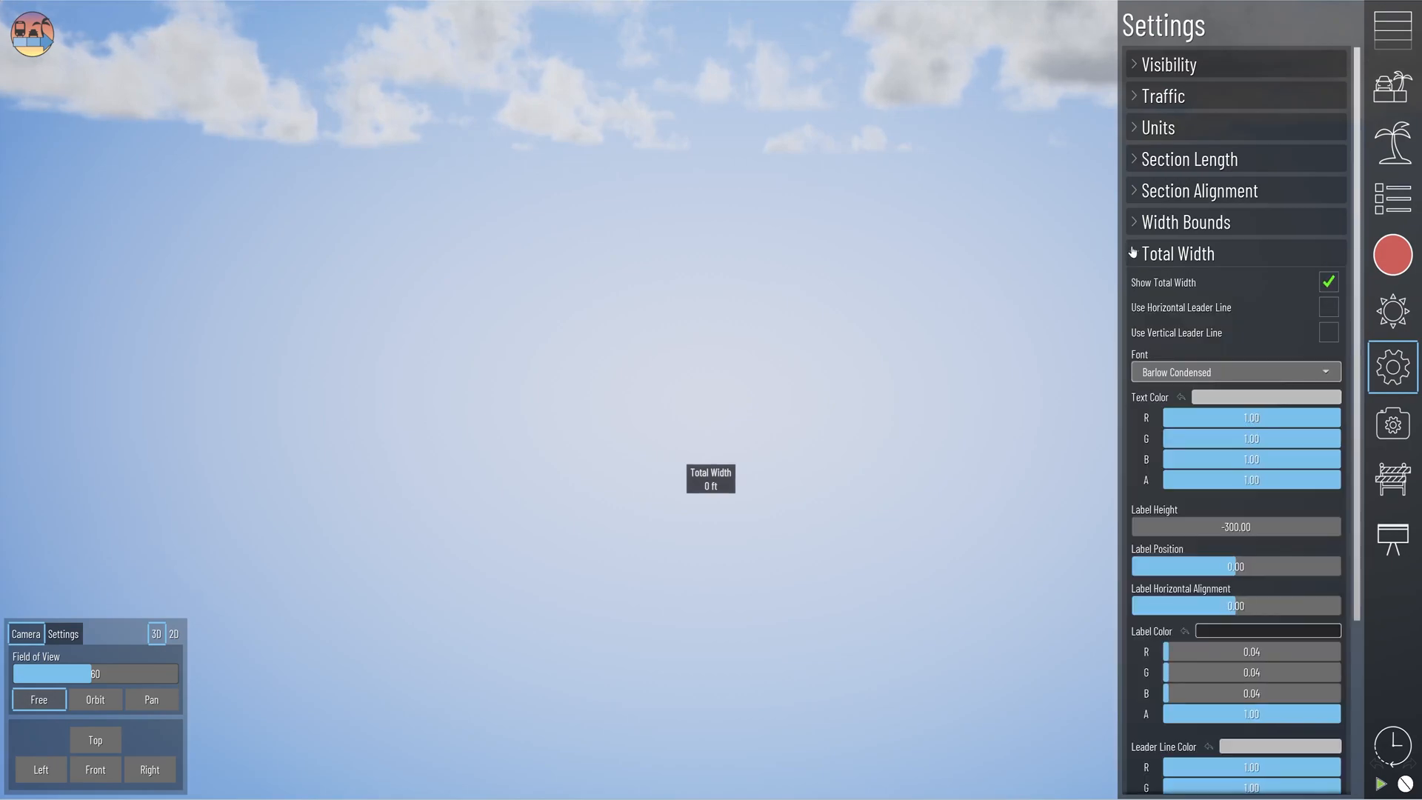
left_click(1334, 286)
Import background6.png as a photo compositing layer for the render.
left_click(1392, 255)
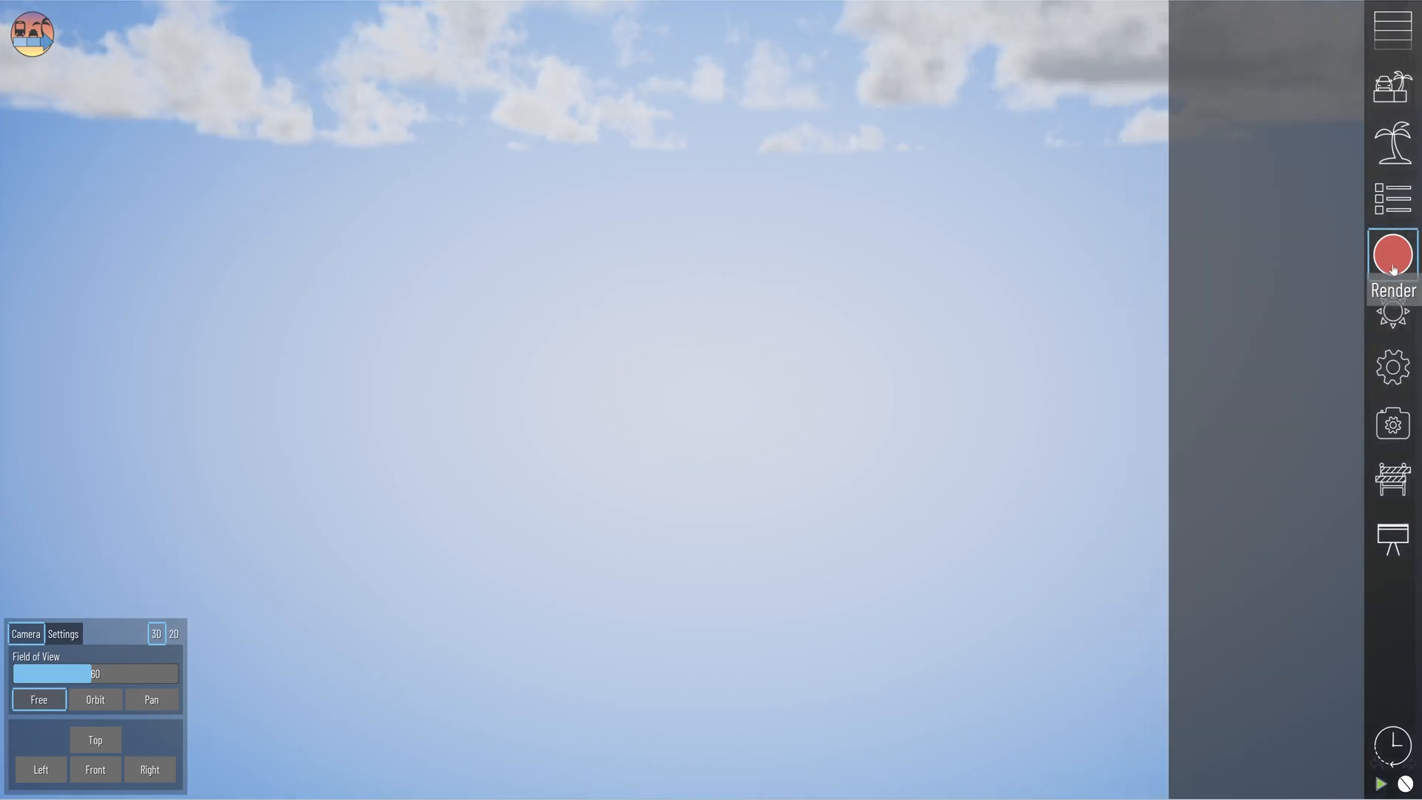
left_click(1239, 64)
left_click(1204, 139)
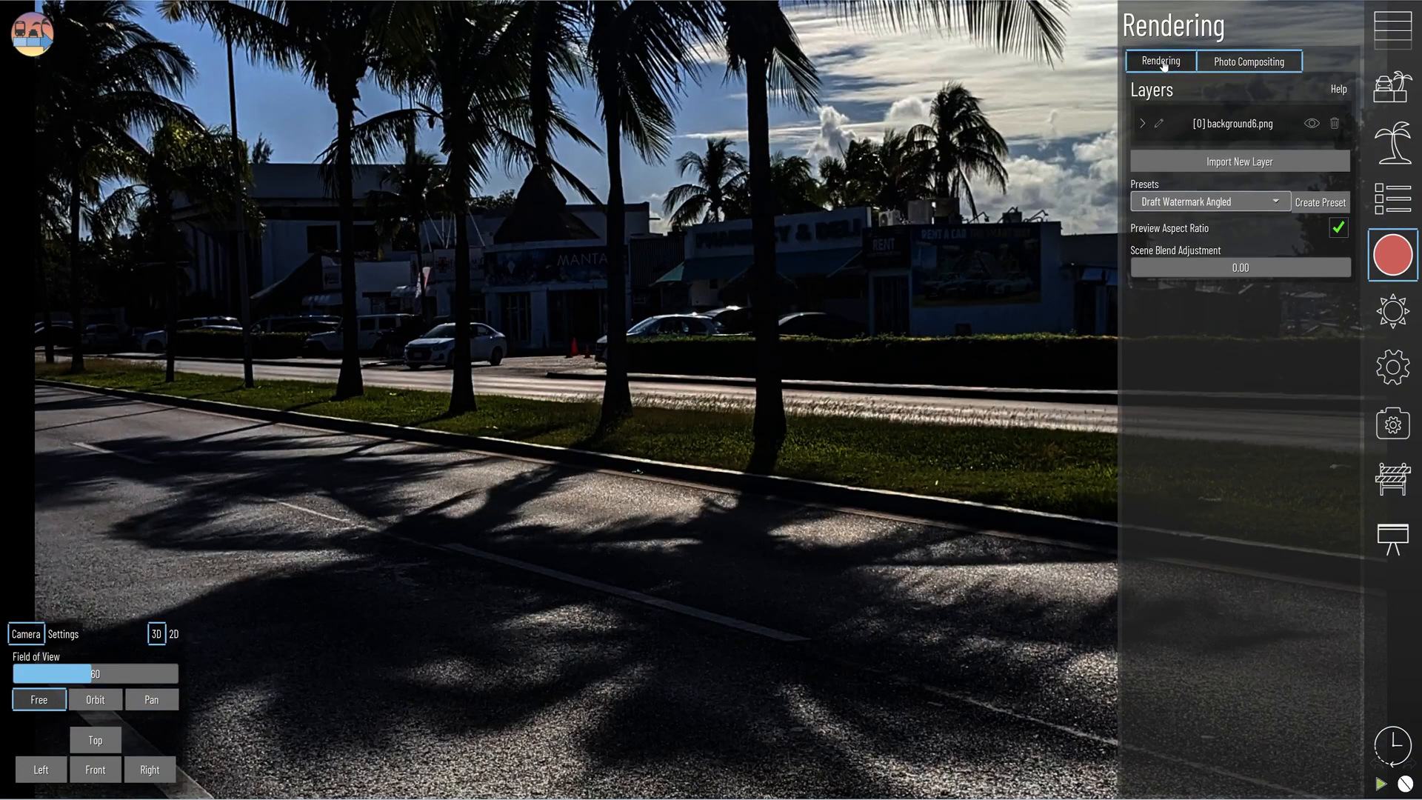
Set the render quality to 4K and import foreground6.png as the second photo compositing layer.
left_click(1161, 62)
left_click(1234, 370)
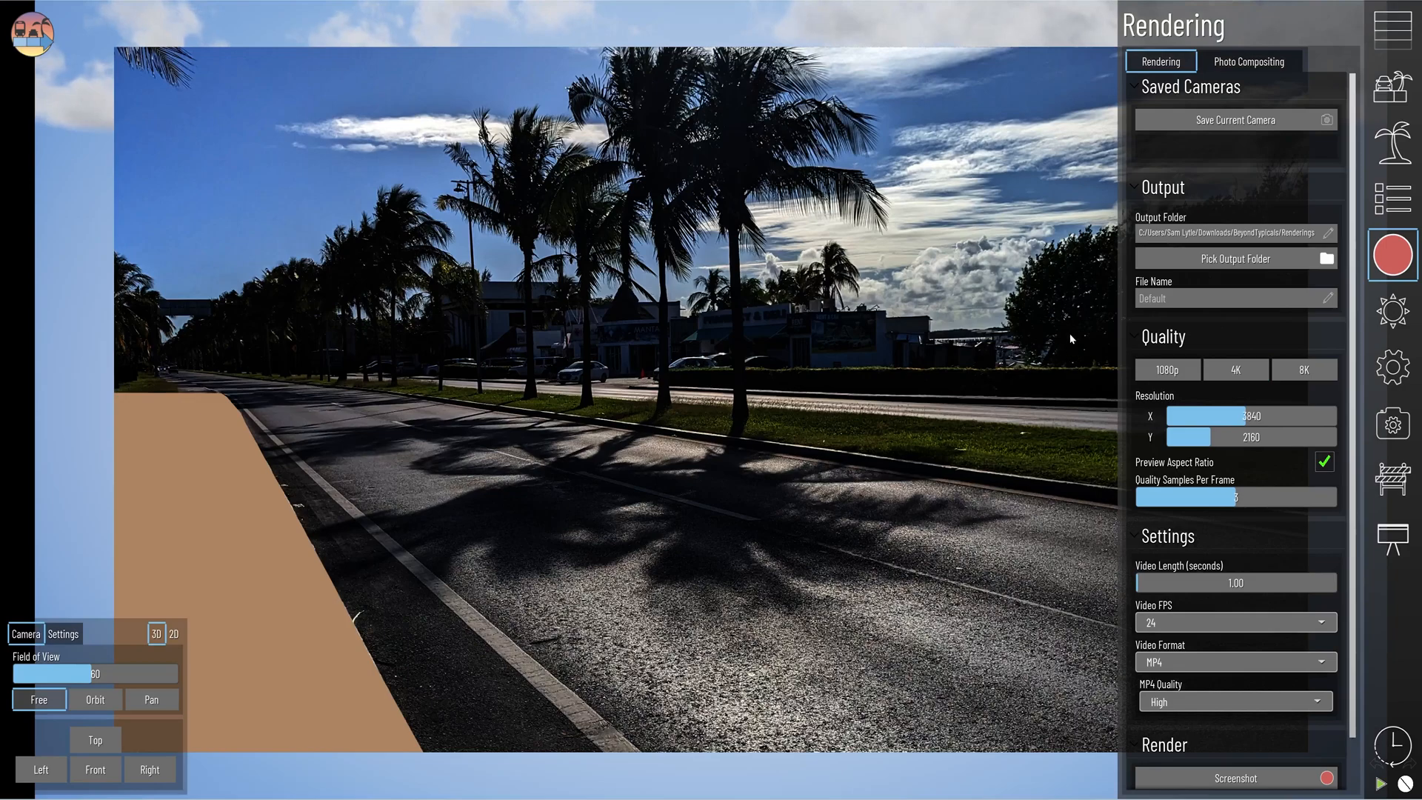
left_click(1248, 61)
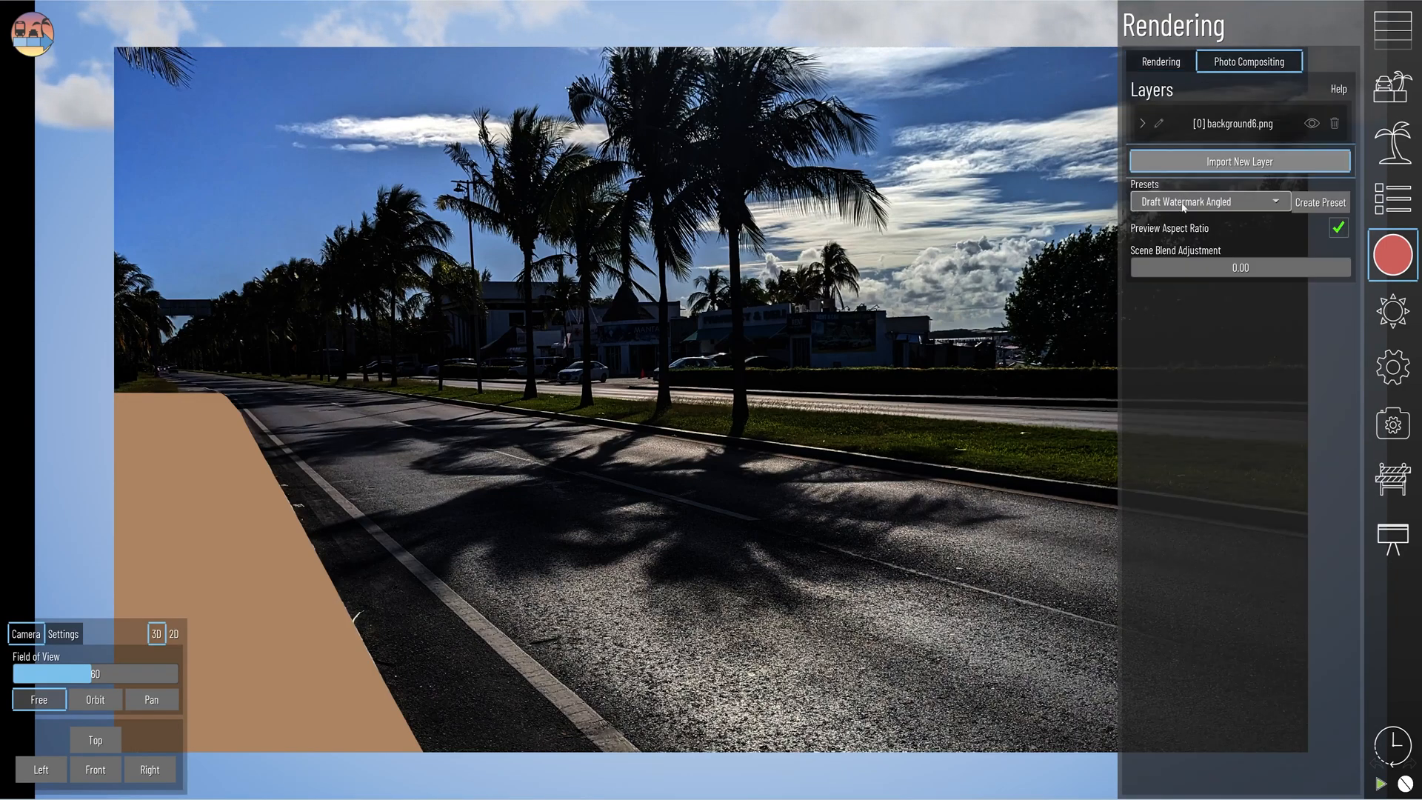
left_click(1170, 161)
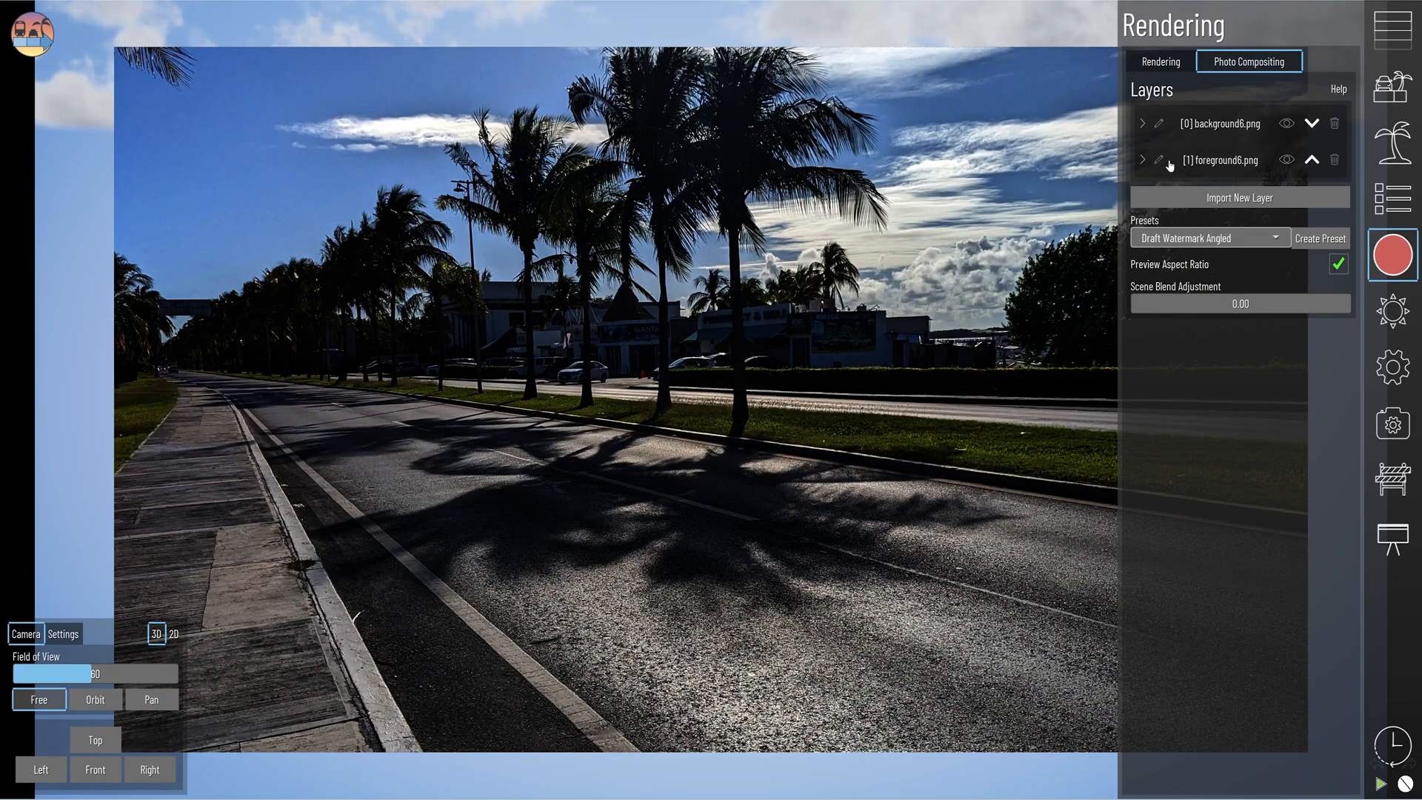
Set the linked width and height scale of both the background6.png and foreground6.png layers to 1.5.
left_click(1143, 124)
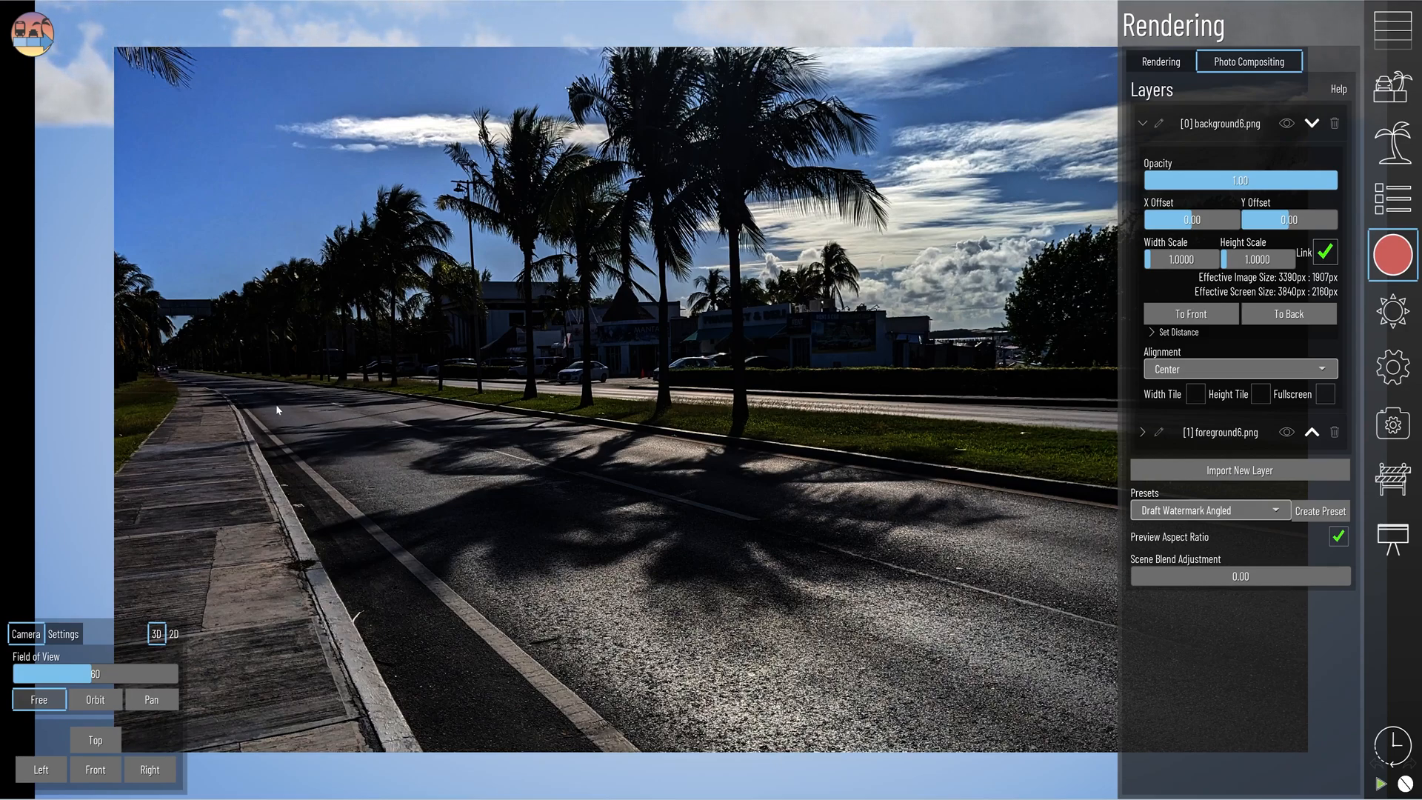
left_click_drag(1150, 259, 1154, 294)
left_click(1143, 124)
left_click(1143, 159)
left_click(1395, 253)
left_click(1396, 254)
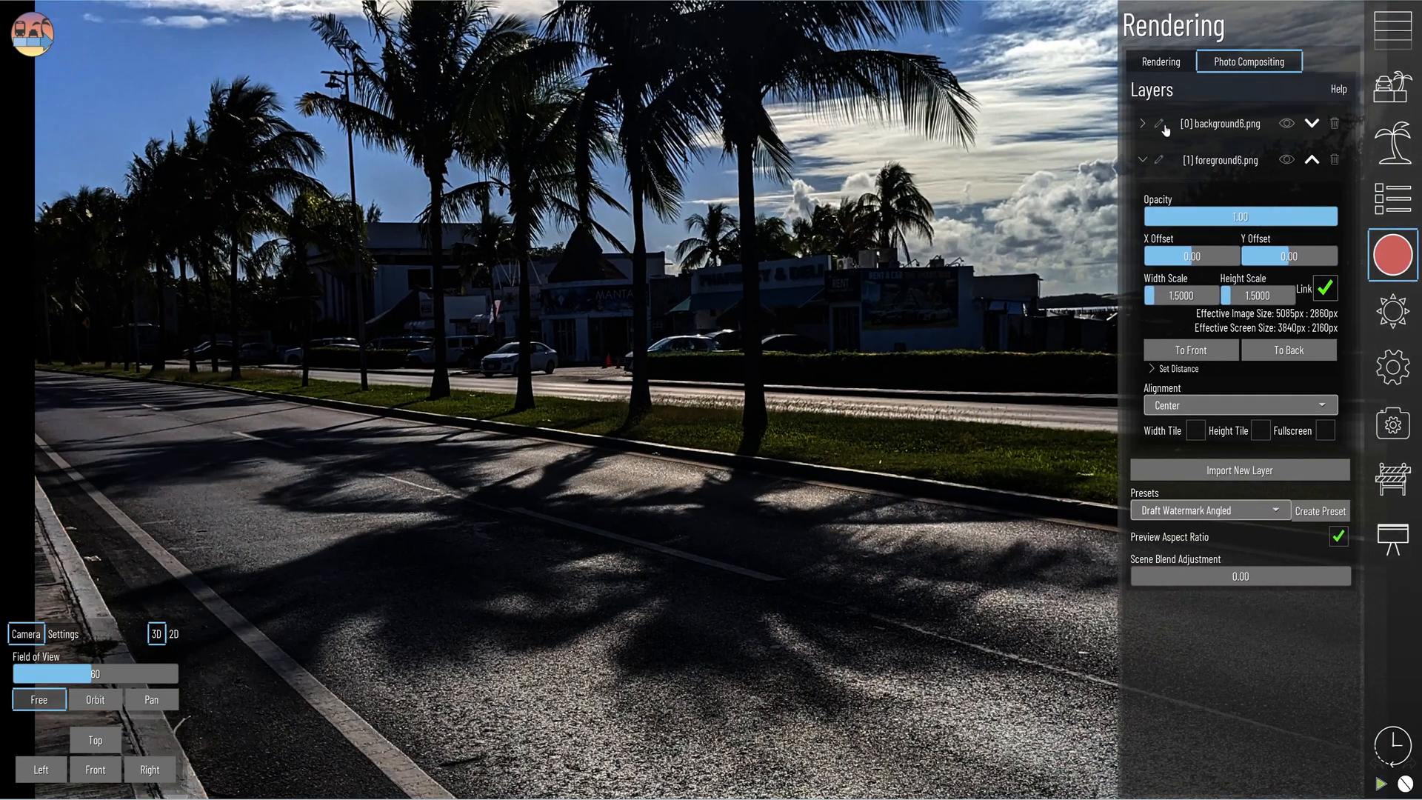
Send the background6.png layer to the back, behind the 3D scene.
left_click(1145, 125)
left_click(1292, 315)
left_click(1145, 124)
Change the project's unit system to Metric.
left_click(1404, 373)
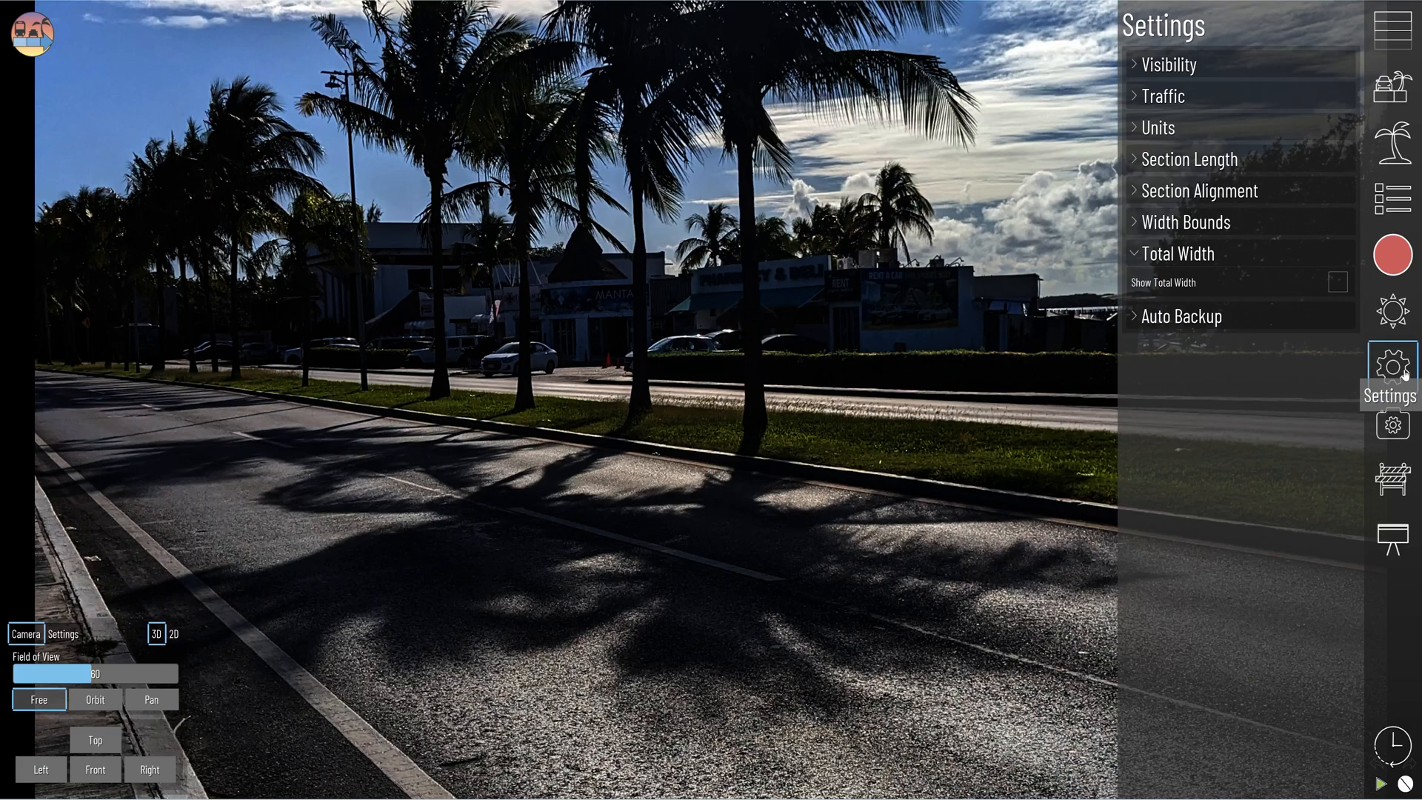
left_click(1133, 130)
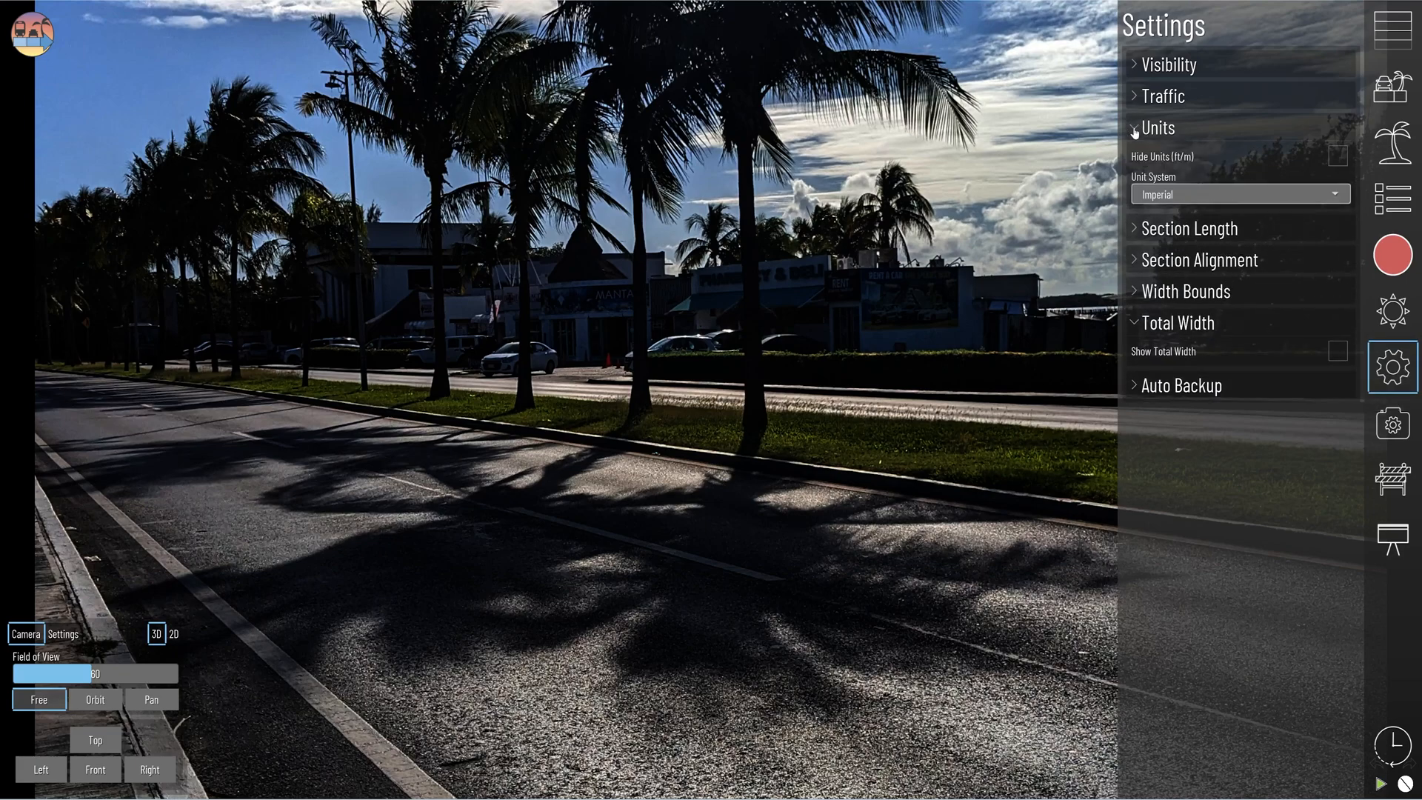
left_click(1333, 194)
left_click(1268, 223)
left_click(1408, 378)
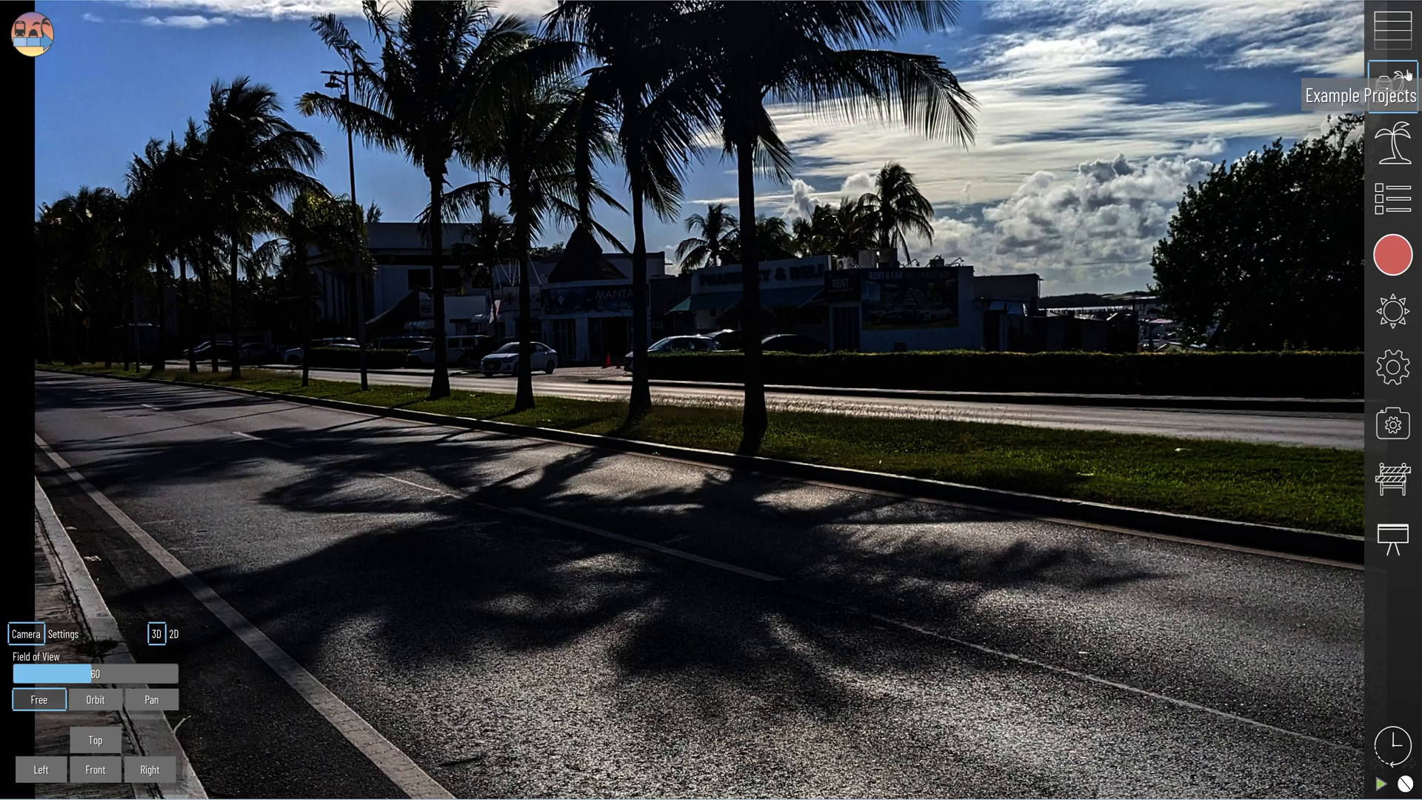
Place a Common Lane section in the scene and increase the section length so the lane extends along the photographed road.
left_click(1393, 35)
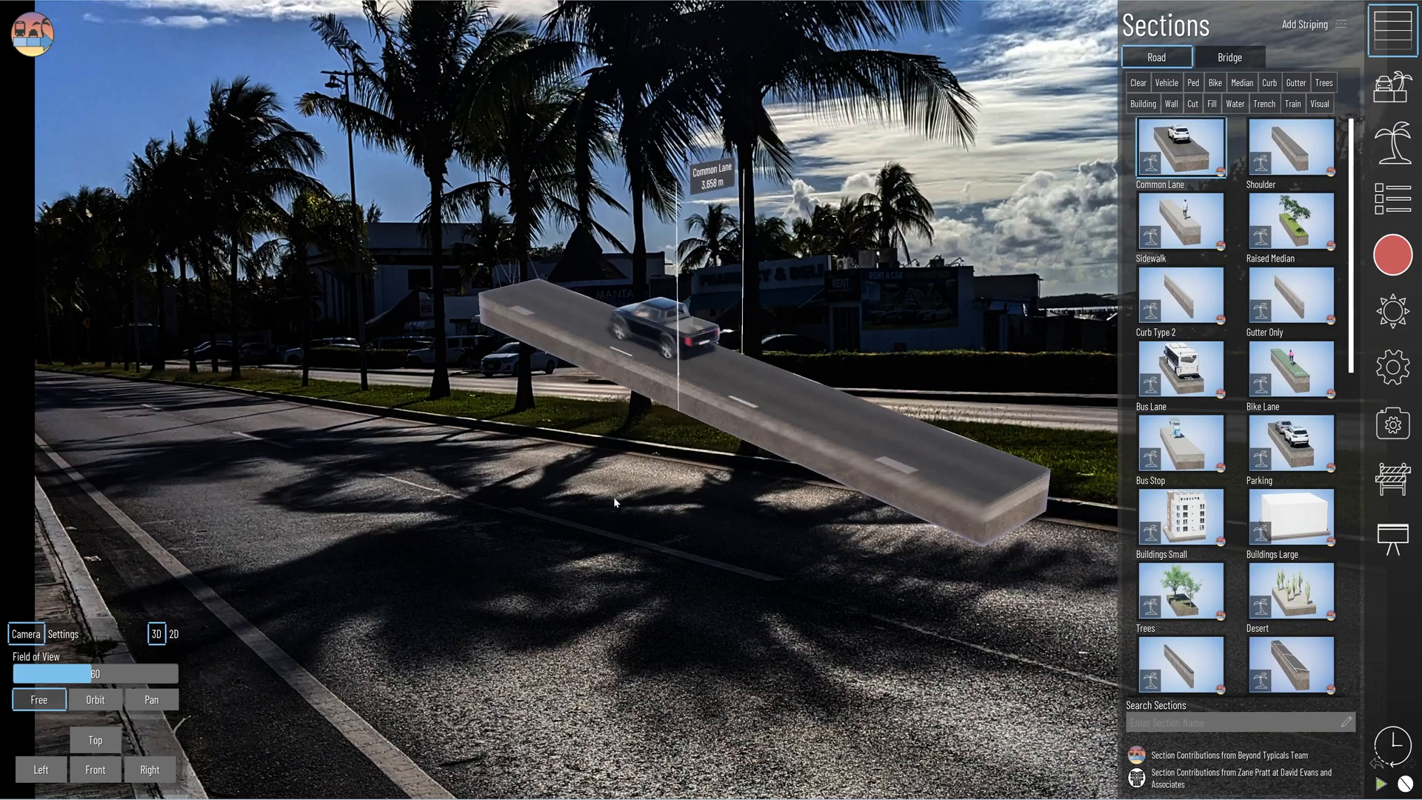
left_click(1394, 368)
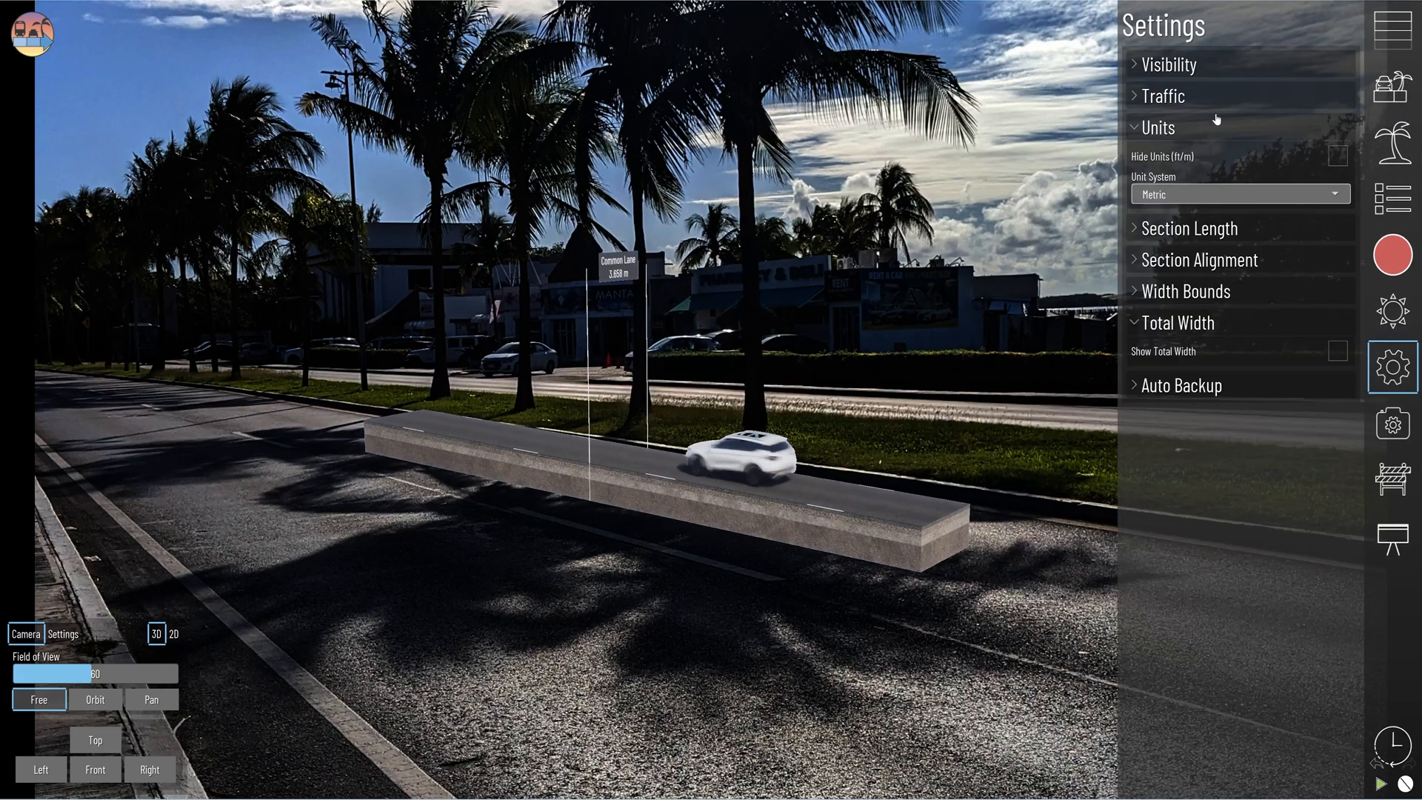
left_click(1245, 229)
left_click(1302, 296)
left_click(1393, 368)
scroll(830, 371, "up", 5)
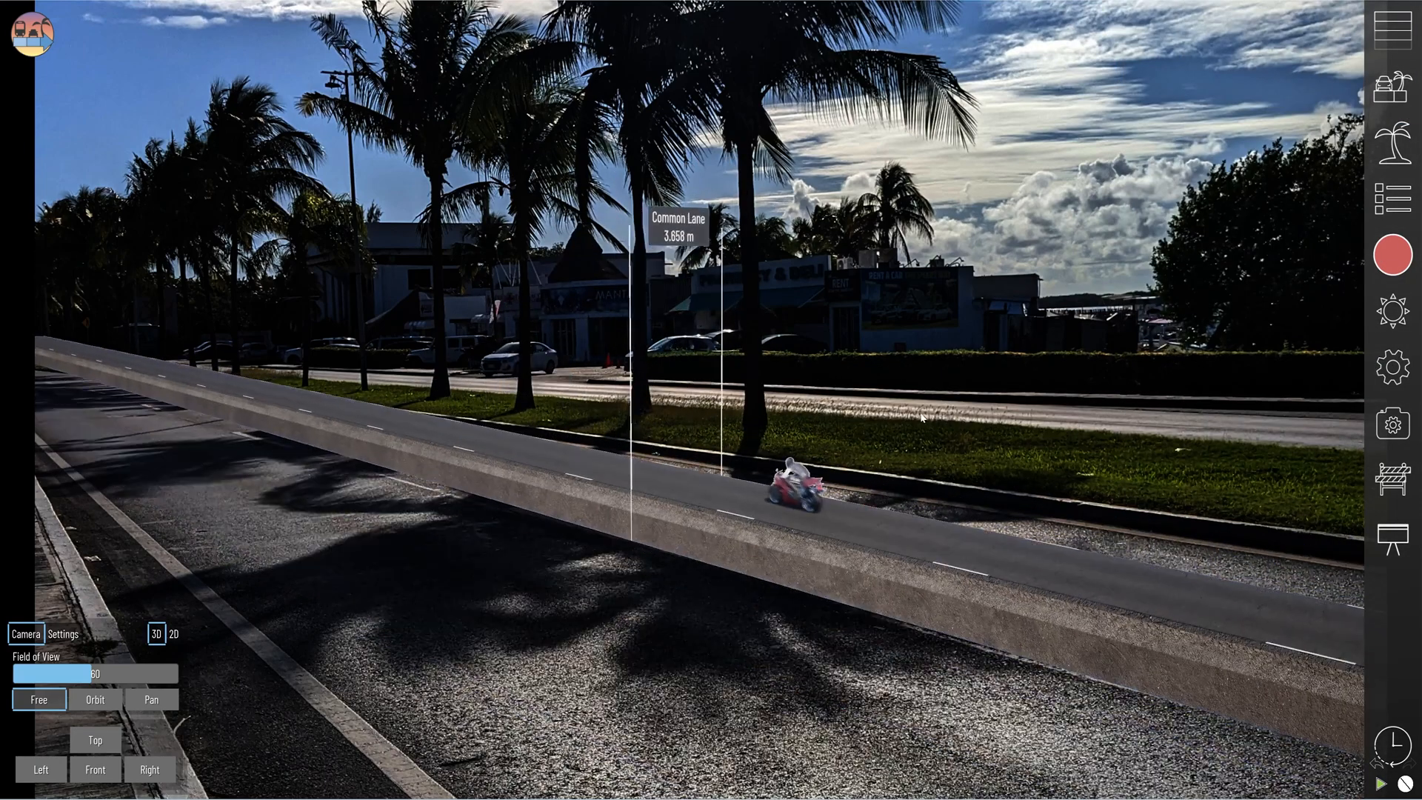
Add a Gutter Only section on the lane's median side and a second Common Lane on its sidewalk side.
left_click(1392, 34)
left_click_drag(1292, 295, 829, 495)
left_click_drag(1181, 147, 563, 503)
scroll(502, 498, "up", 5)
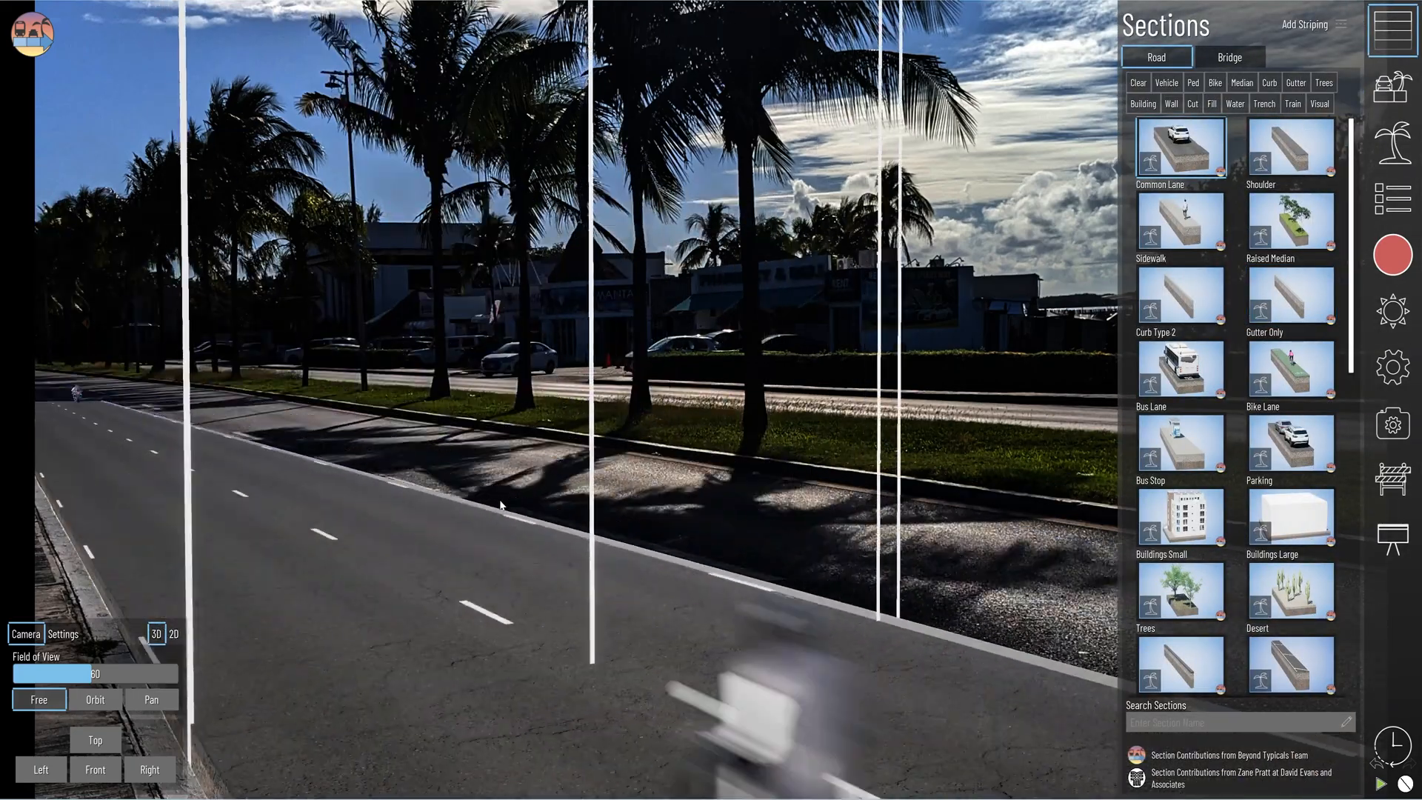
scroll(626, 562, "up", 2)
left_click(1393, 34)
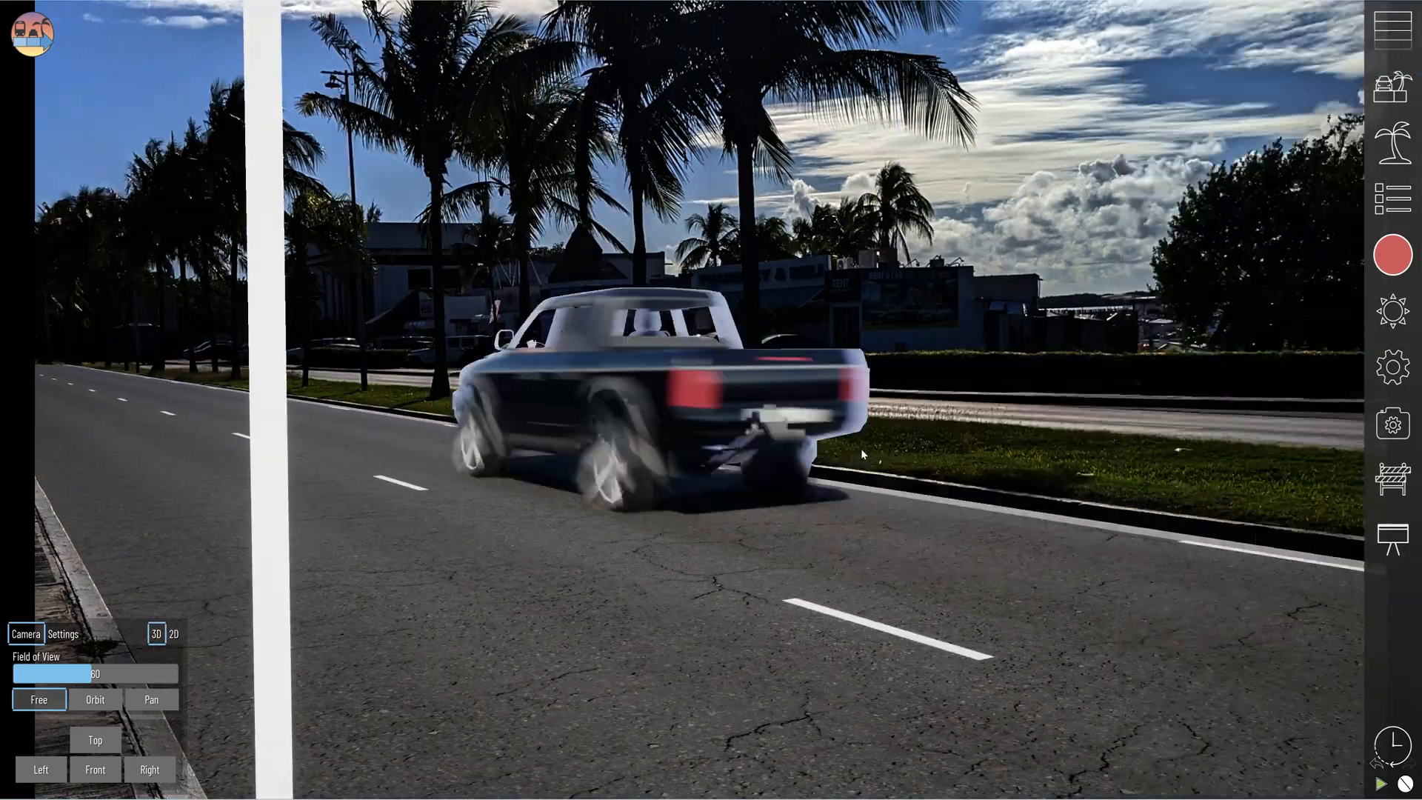
Align the camera so the modelled lanes match the photographed road, fading background6.png to 0.47 opacity for comparison.
scroll(592, 531, "up", 4)
scroll(652, 517, "down", 5)
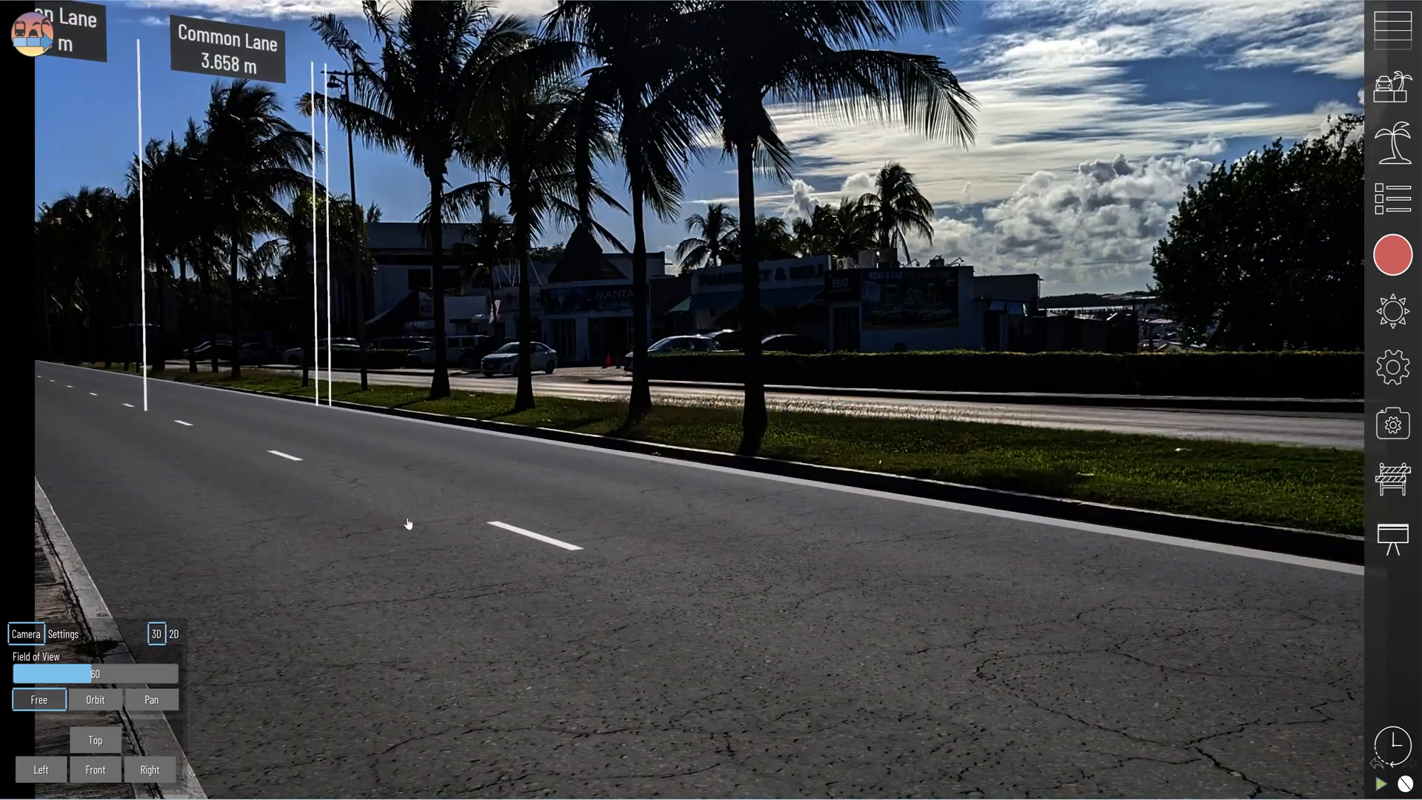
left_click(1392, 255)
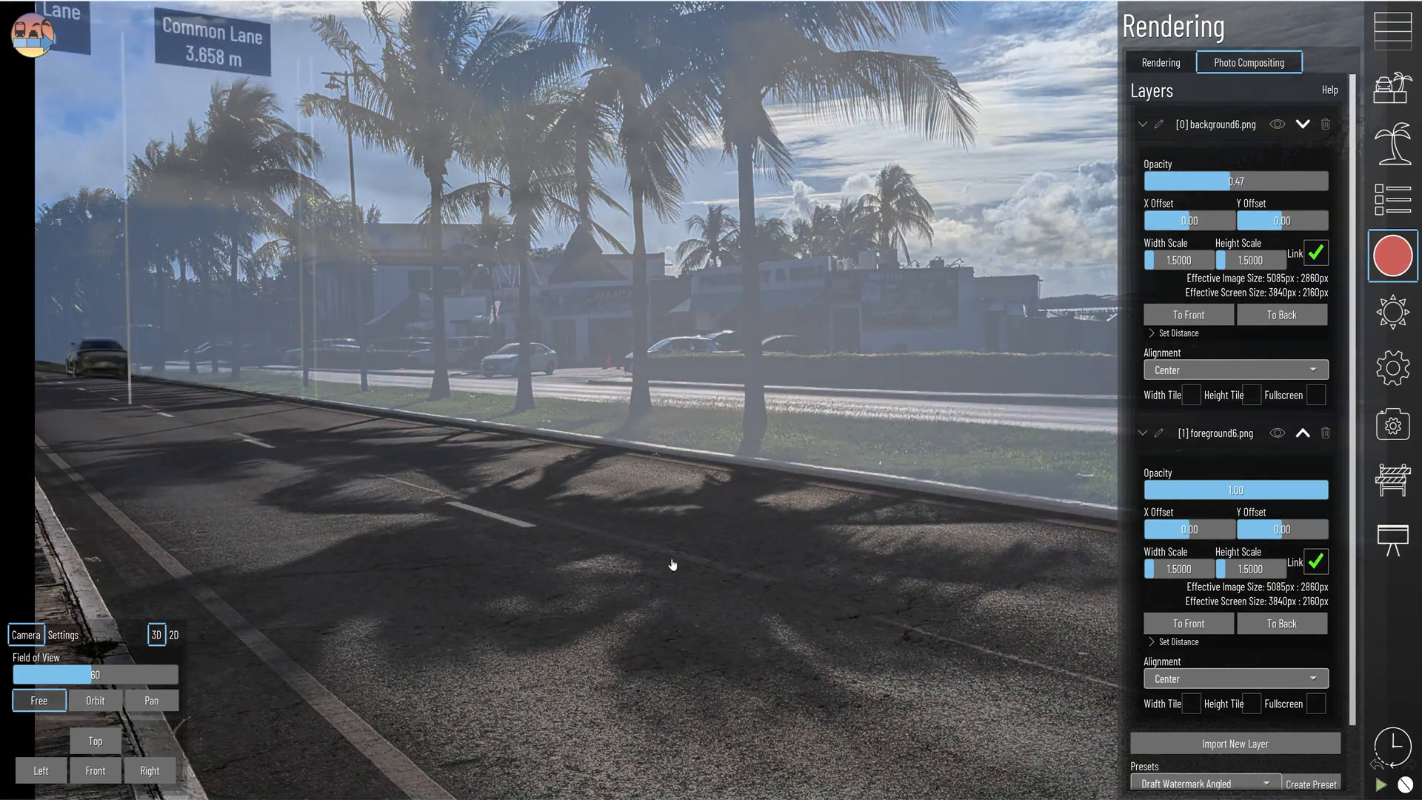
left_click(672, 520)
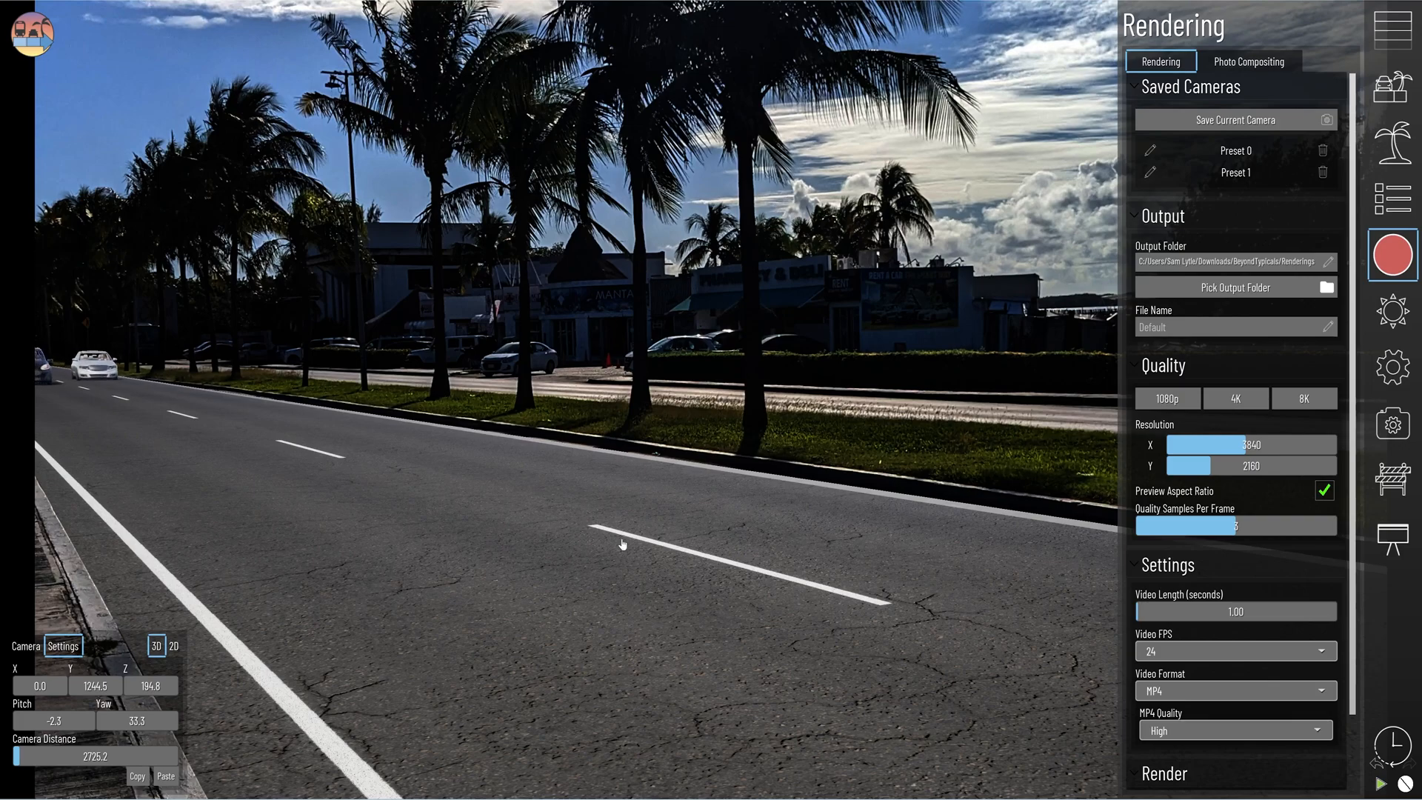
Shift the camera away from the aligned view and restore it from the saved camera Preset 1.
middle_click_drag(689, 505, 854, 428)
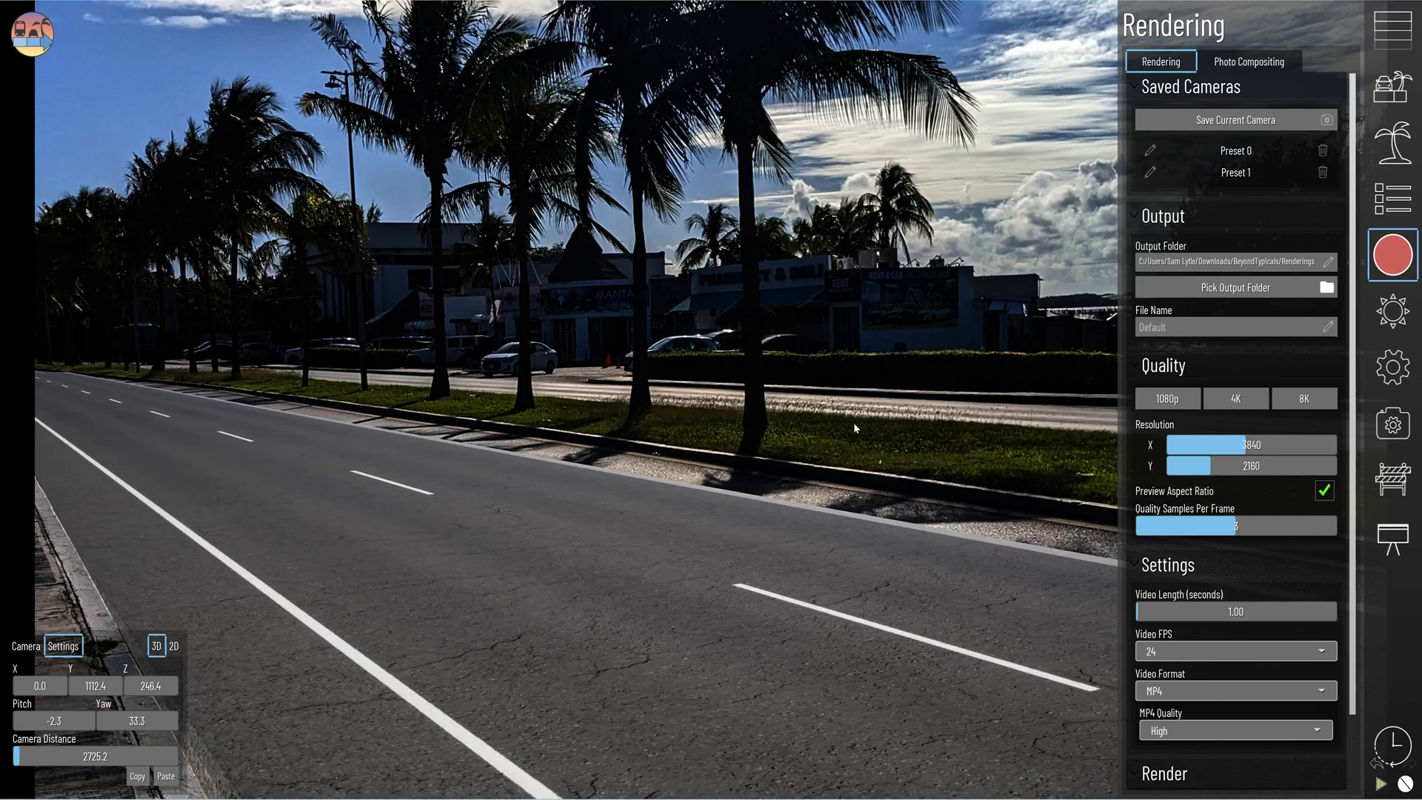
left_click(1252, 173)
Place Palm Tree 1 from the Vegetation library assets on the Common Lane beside the median.
left_click(1377, 156)
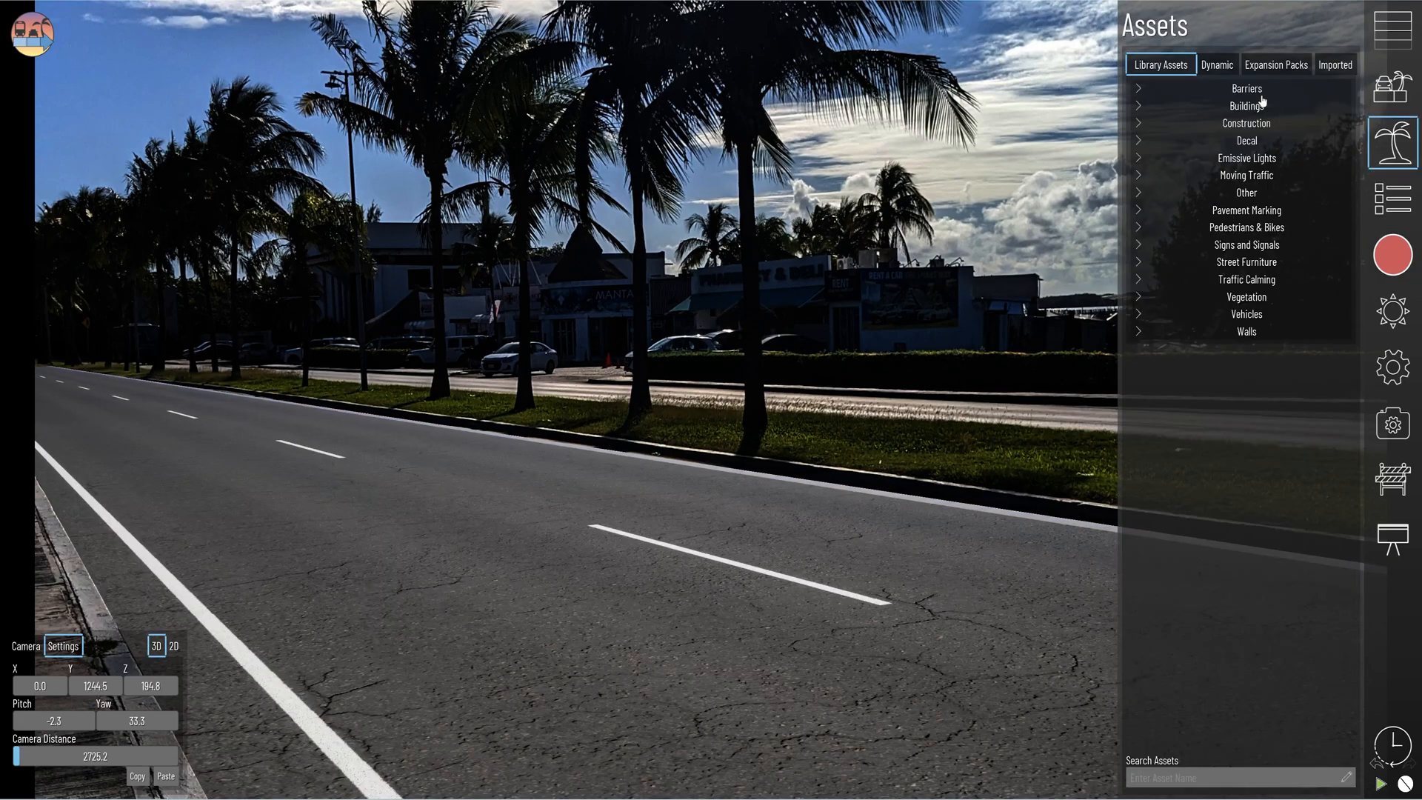
left_click(1248, 298)
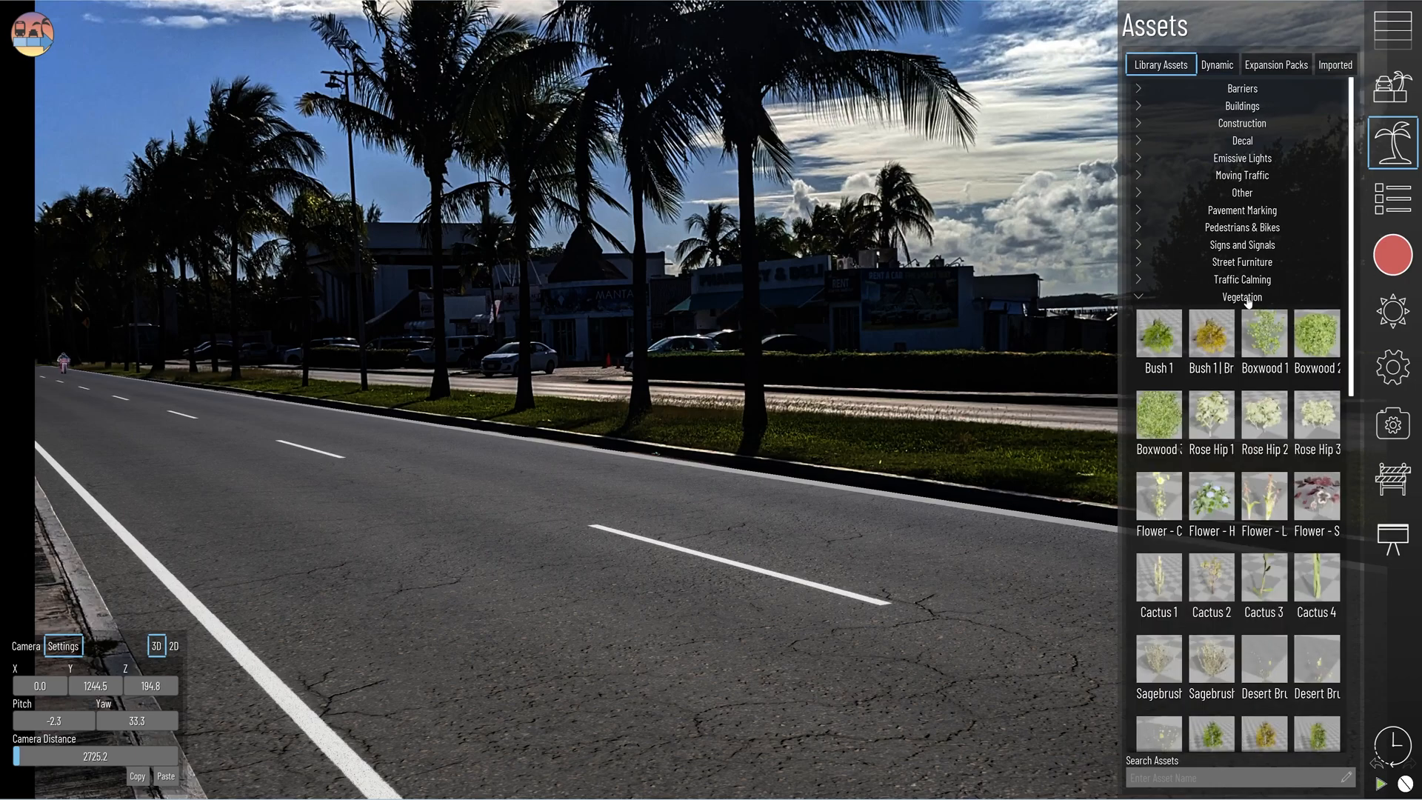
scroll(1234, 378, "down", 10)
scroll(1233, 384, "down", 3)
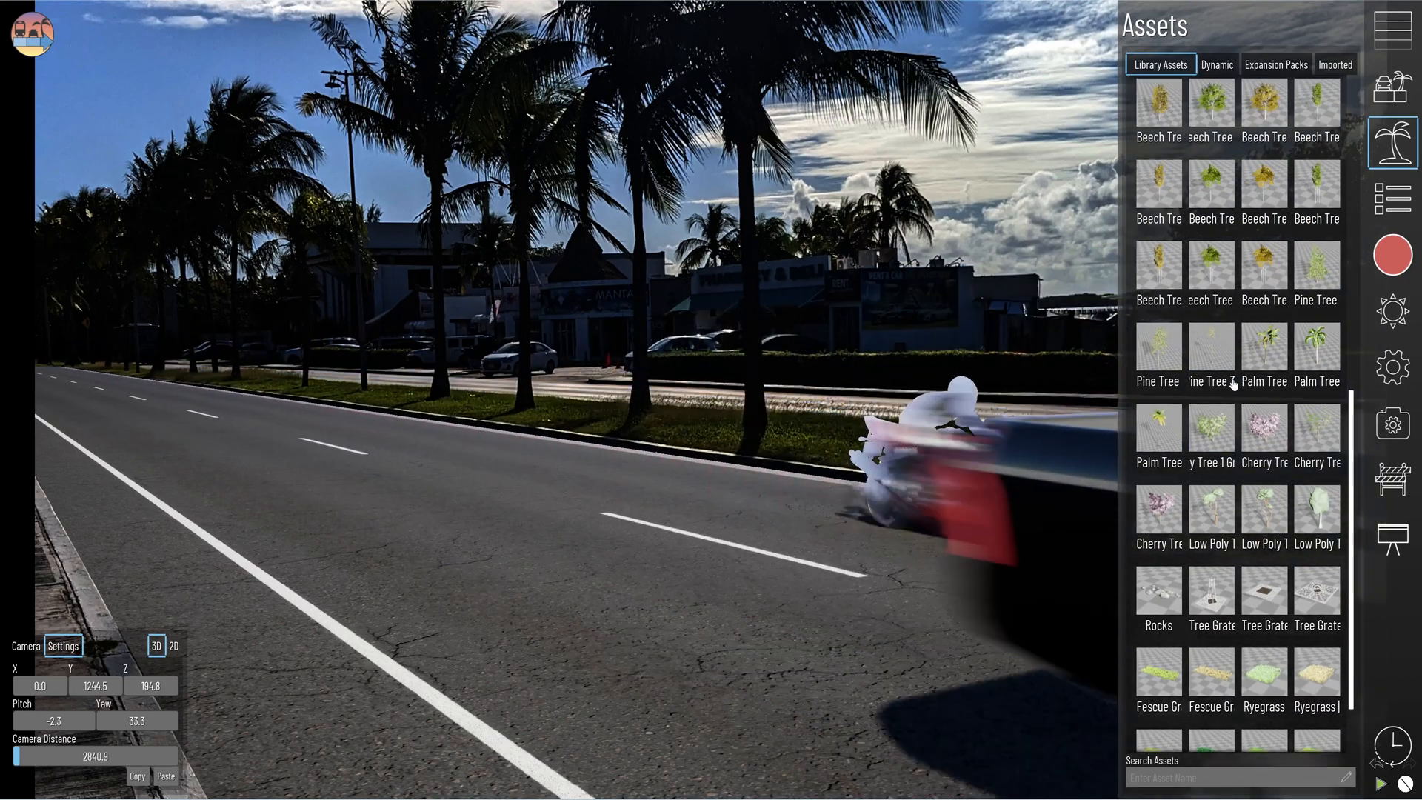
scroll(1234, 384, "up", 2)
left_click_drag(1265, 368, 831, 539)
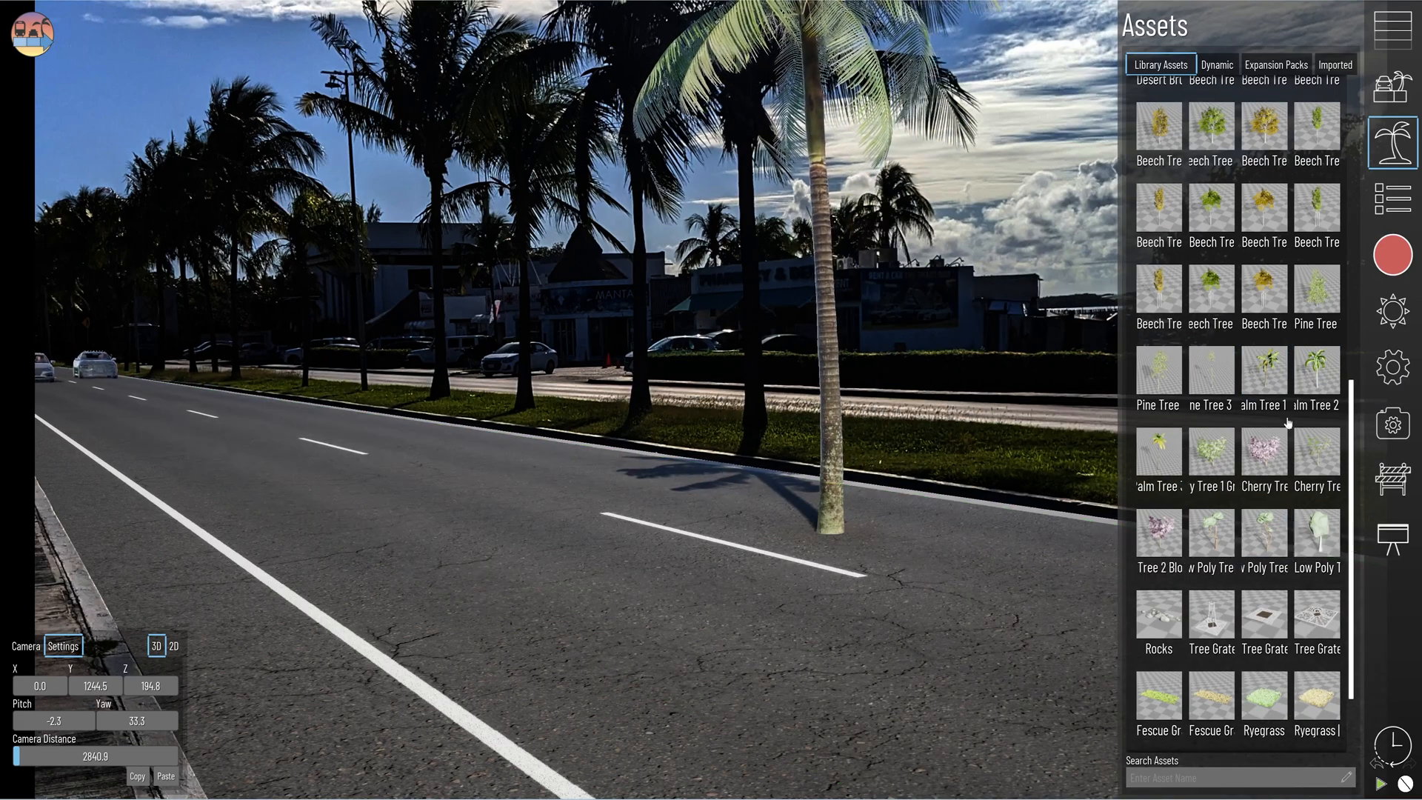
left_click_drag(1317, 370, 602, 504)
left_click(600, 499)
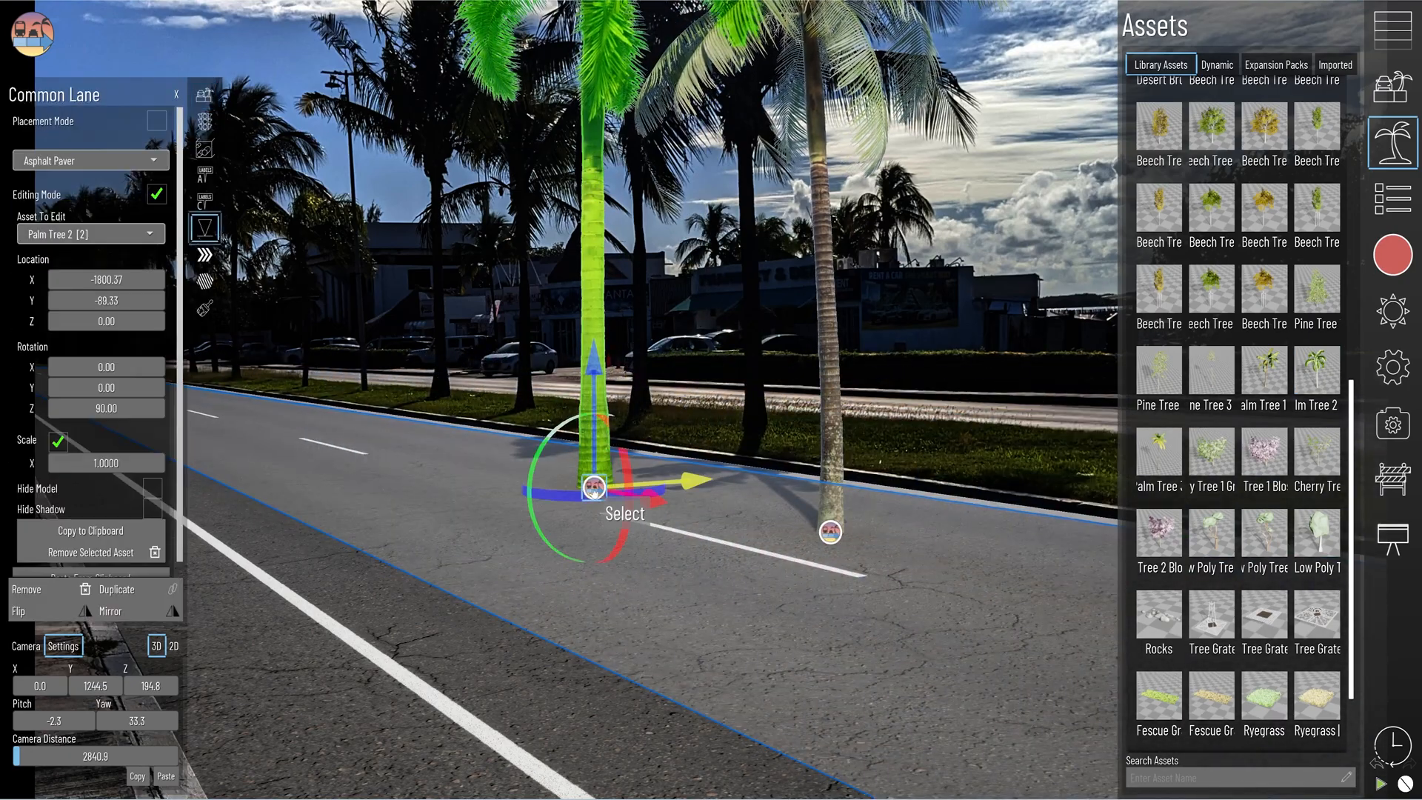
key("Delete")
Line up enlarged Palm Tree 1 models with the photographed palm trunks along the grass median.
left_click_drag(871, 529, 682, 502)
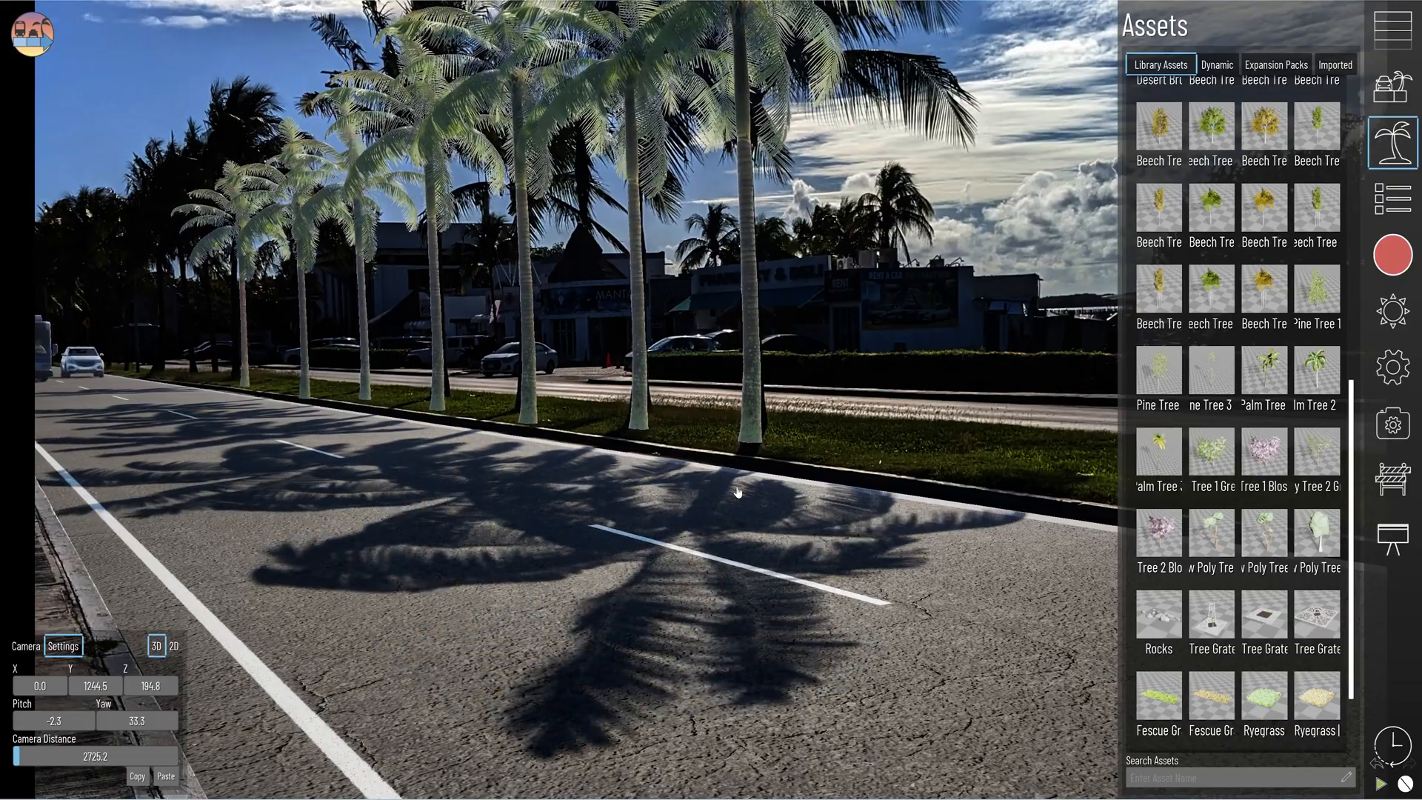
Hide the models of all the placed palm trees along the median while keeping their shadows on the road.
left_click(763, 437)
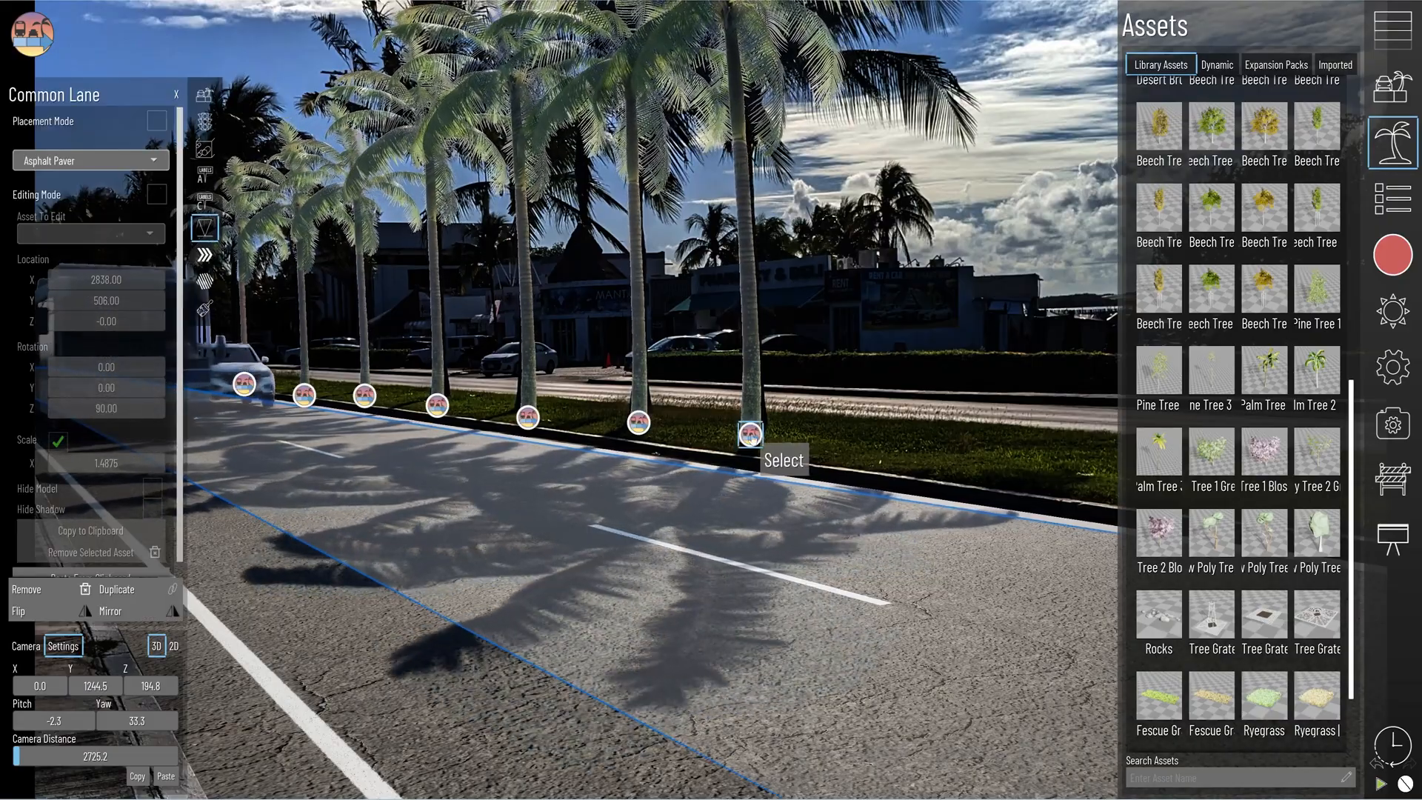
left_click(750, 436)
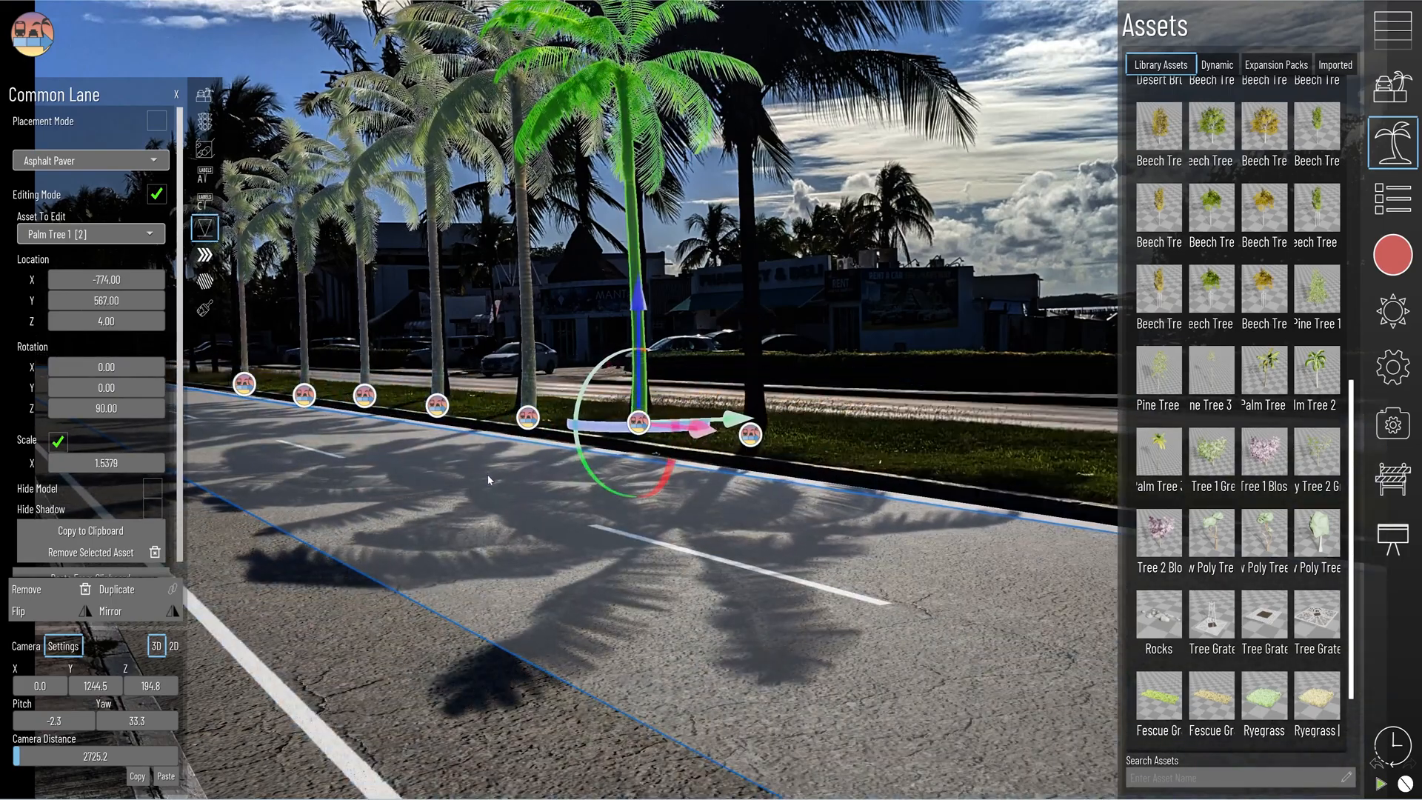
left_click(155, 489)
left_click(528, 417)
left_click(154, 489)
left_click(437, 405)
left_click(154, 489)
left_click(364, 396)
left_click(154, 489)
left_click(690, 357)
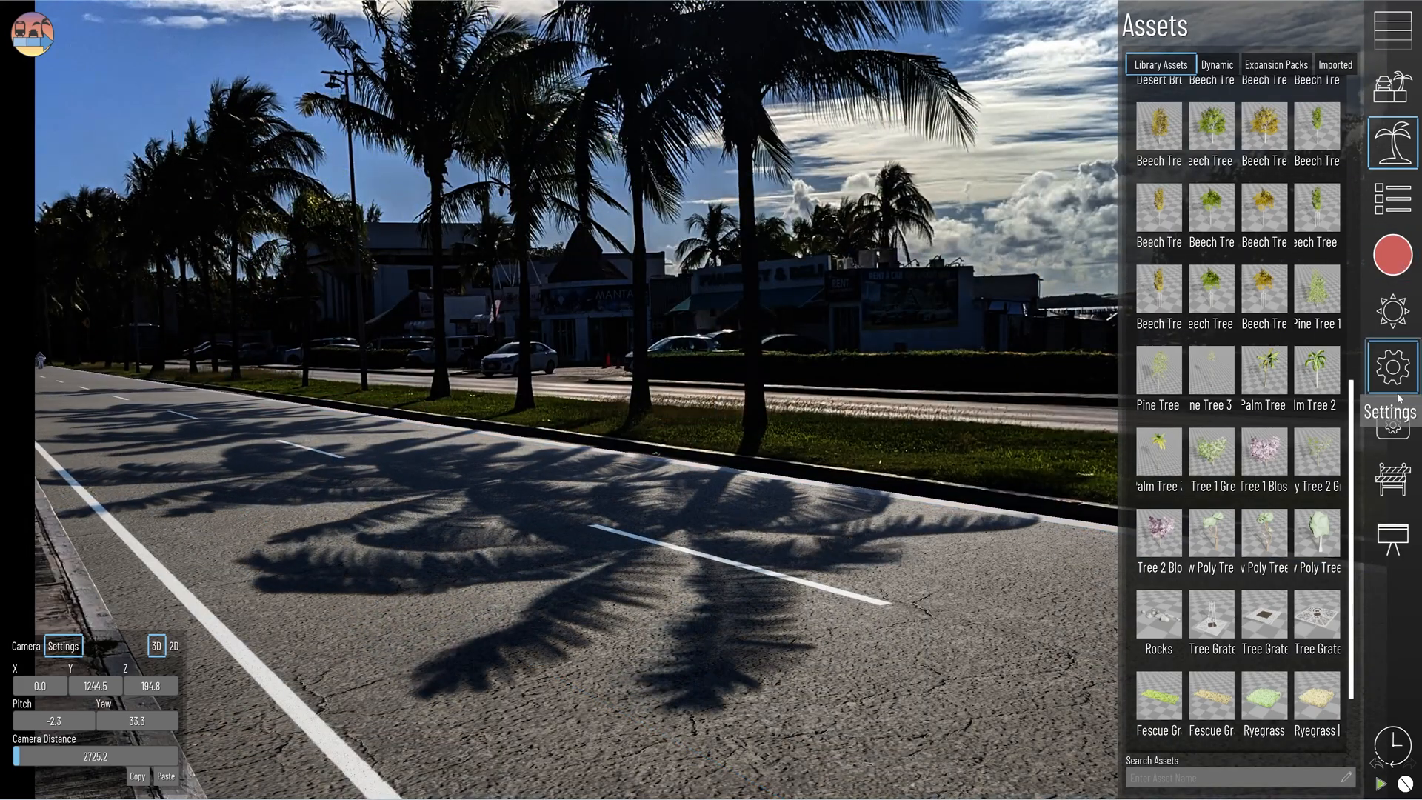
Duplicate the current Default phase.
left_click(1406, 460)
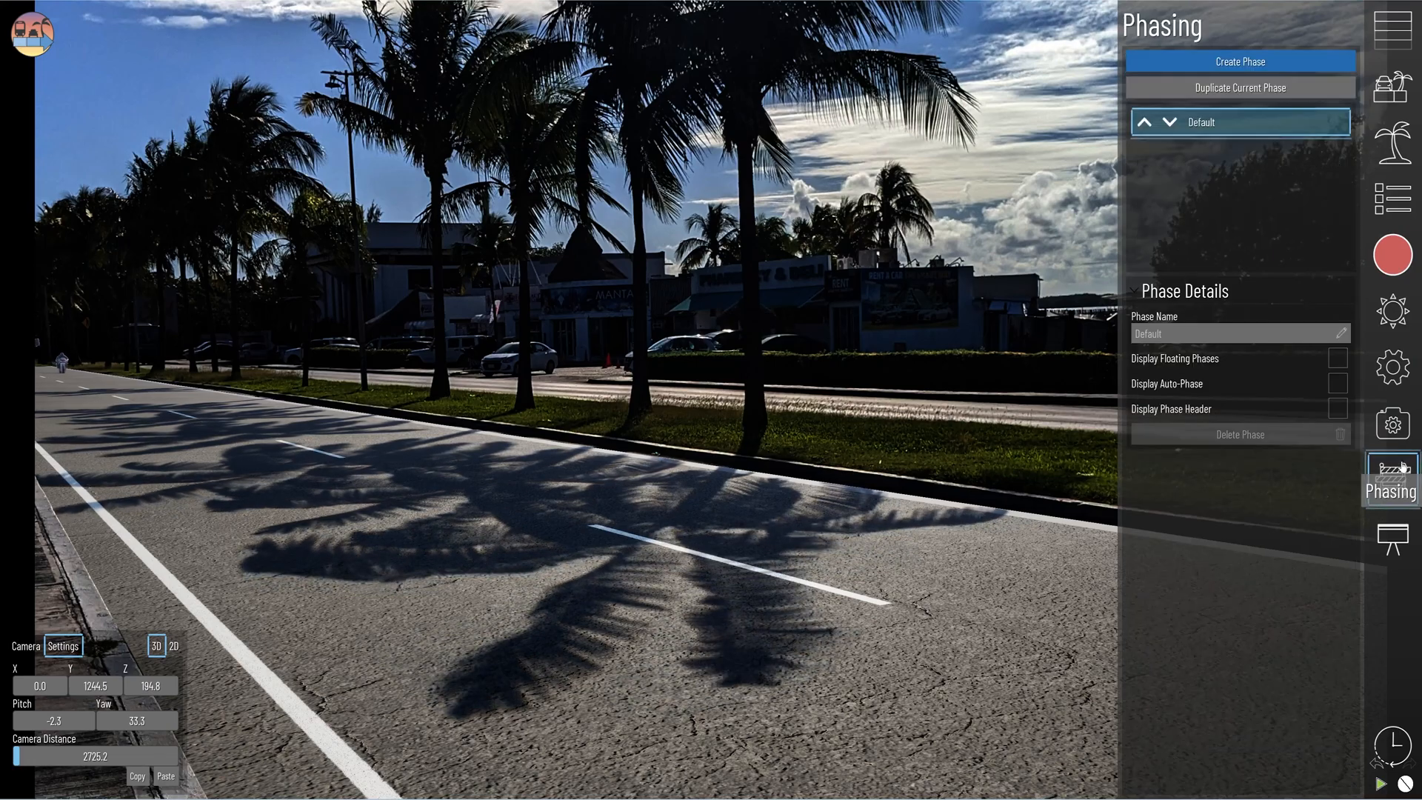
left_click(1246, 90)
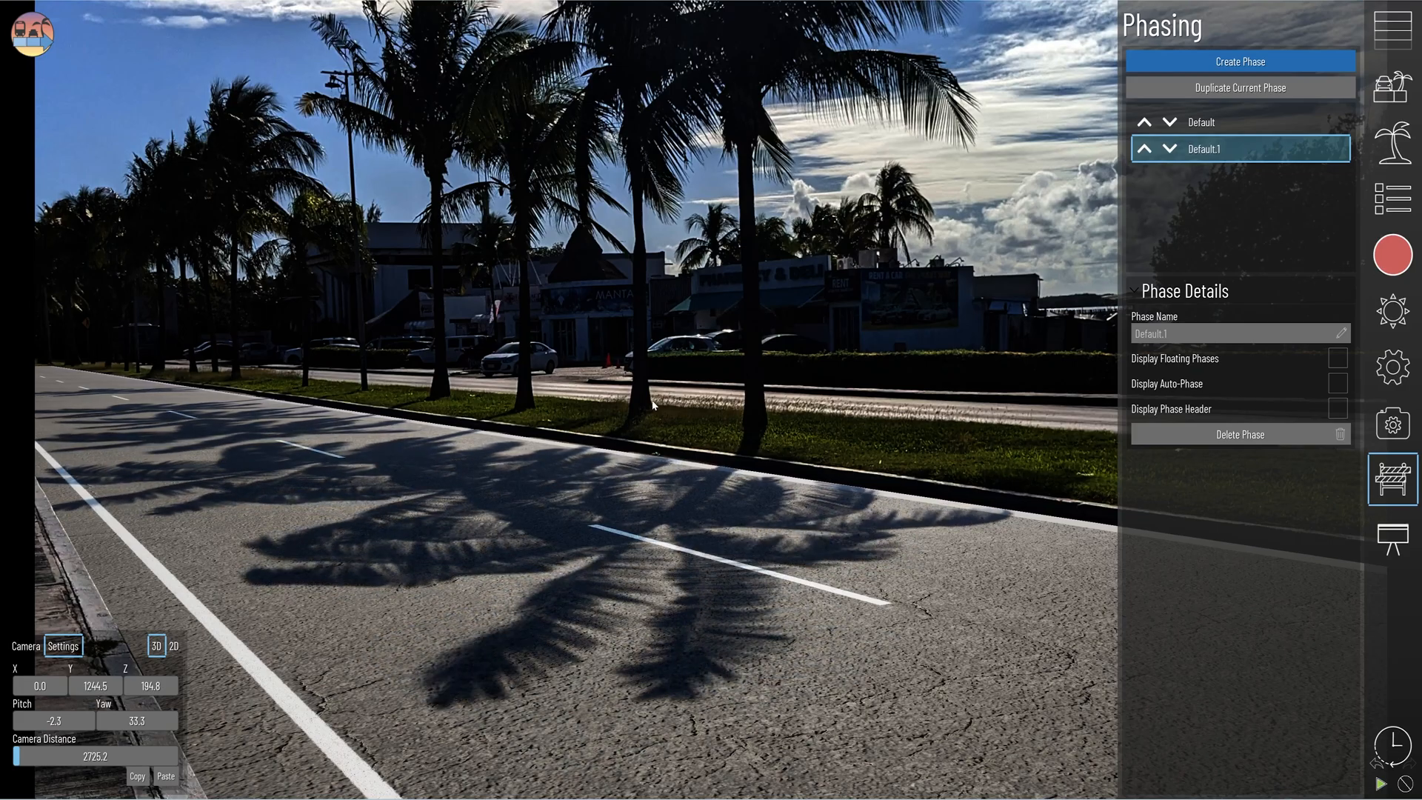
Insert a Trench section between the lanes in phase Default.1 and set the adjoining Common Lane's width to 1.00 m.
left_click(667, 607)
left_click(1393, 30)
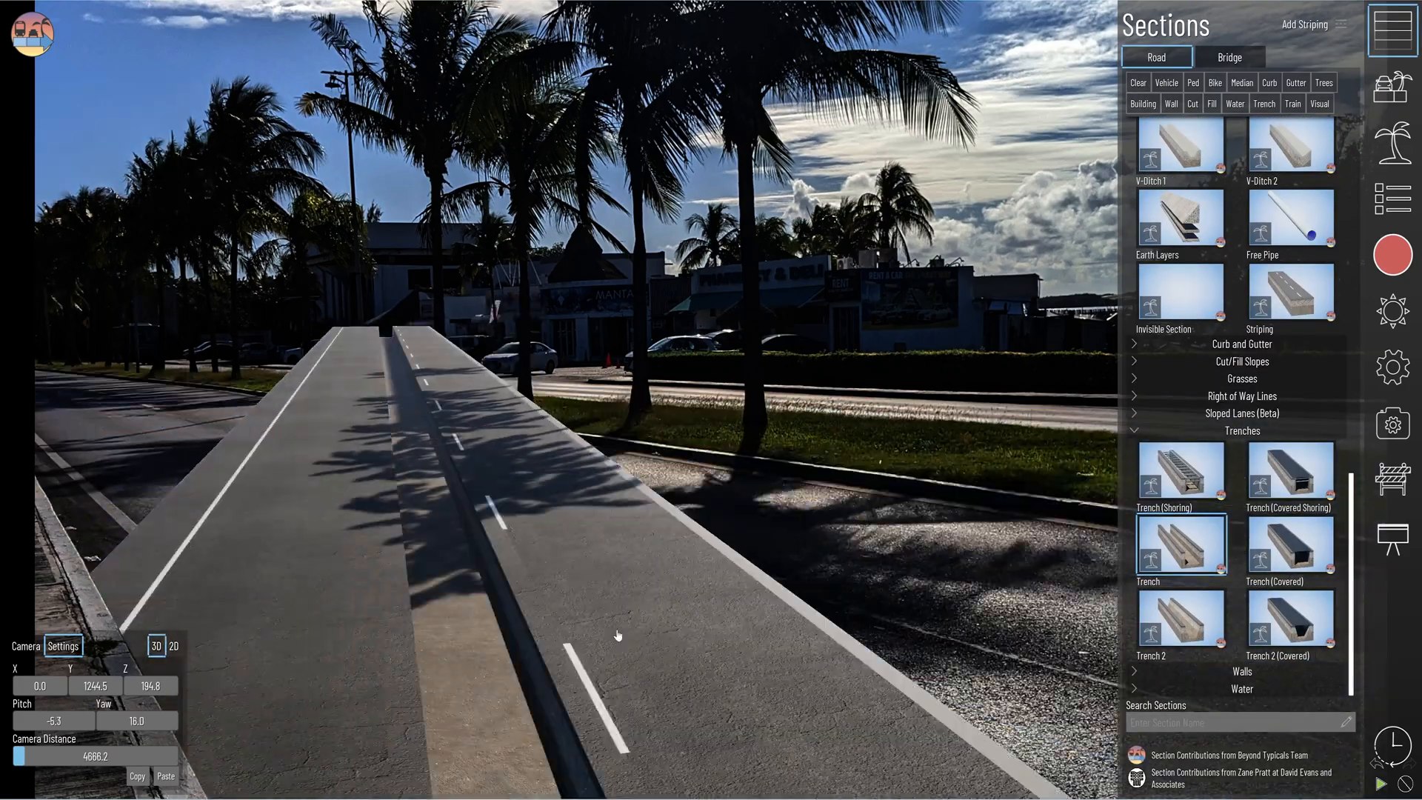
left_click(197, 100)
left_click(430, 575)
left_click(382, 550)
left_click(95, 174)
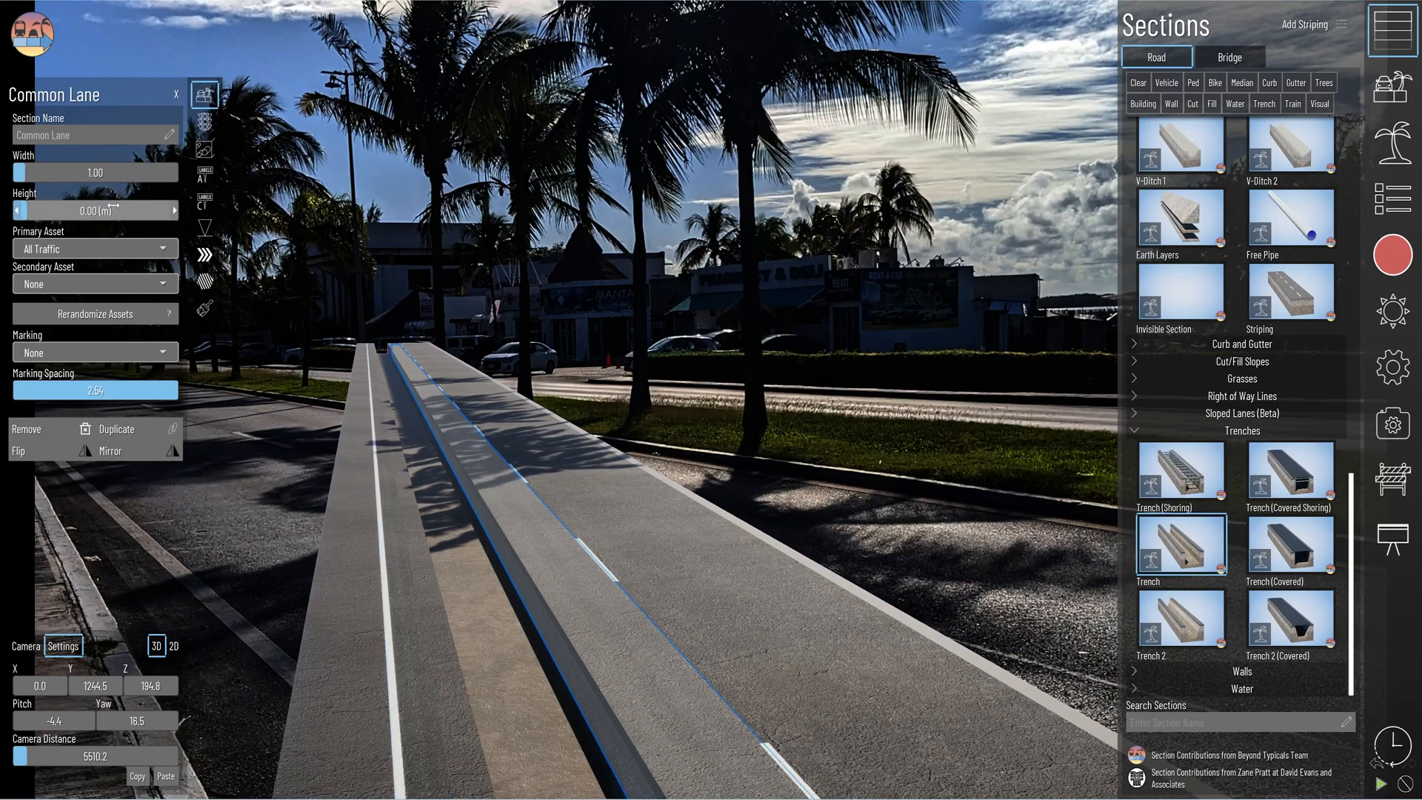
left_click(506, 457)
left_click(415, 529)
left_click(95, 211)
Assign a concrete barrier as the secondary asset of the Common Lane on the trench's median side.
left_click(1393, 424)
left_click(1239, 150)
left_click(1393, 367)
left_click(1393, 480)
left_click(425, 560)
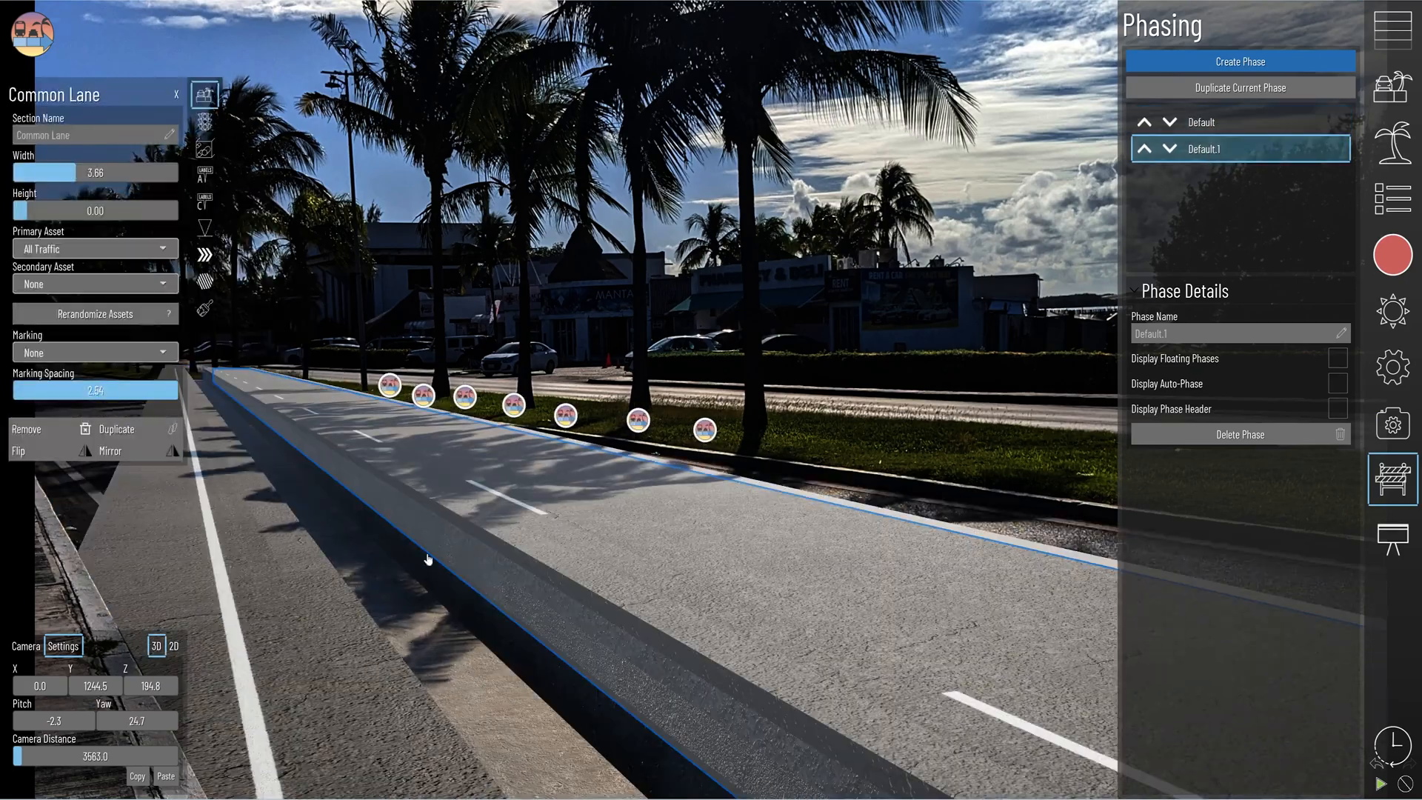
left_click(89, 284)
left_click(87, 295)
left_click_drag(62, 357, 30, 357)
Restore saved camera Preset 1 and enable the display of floating phases.
left_click(1392, 254)
left_click(1235, 173)
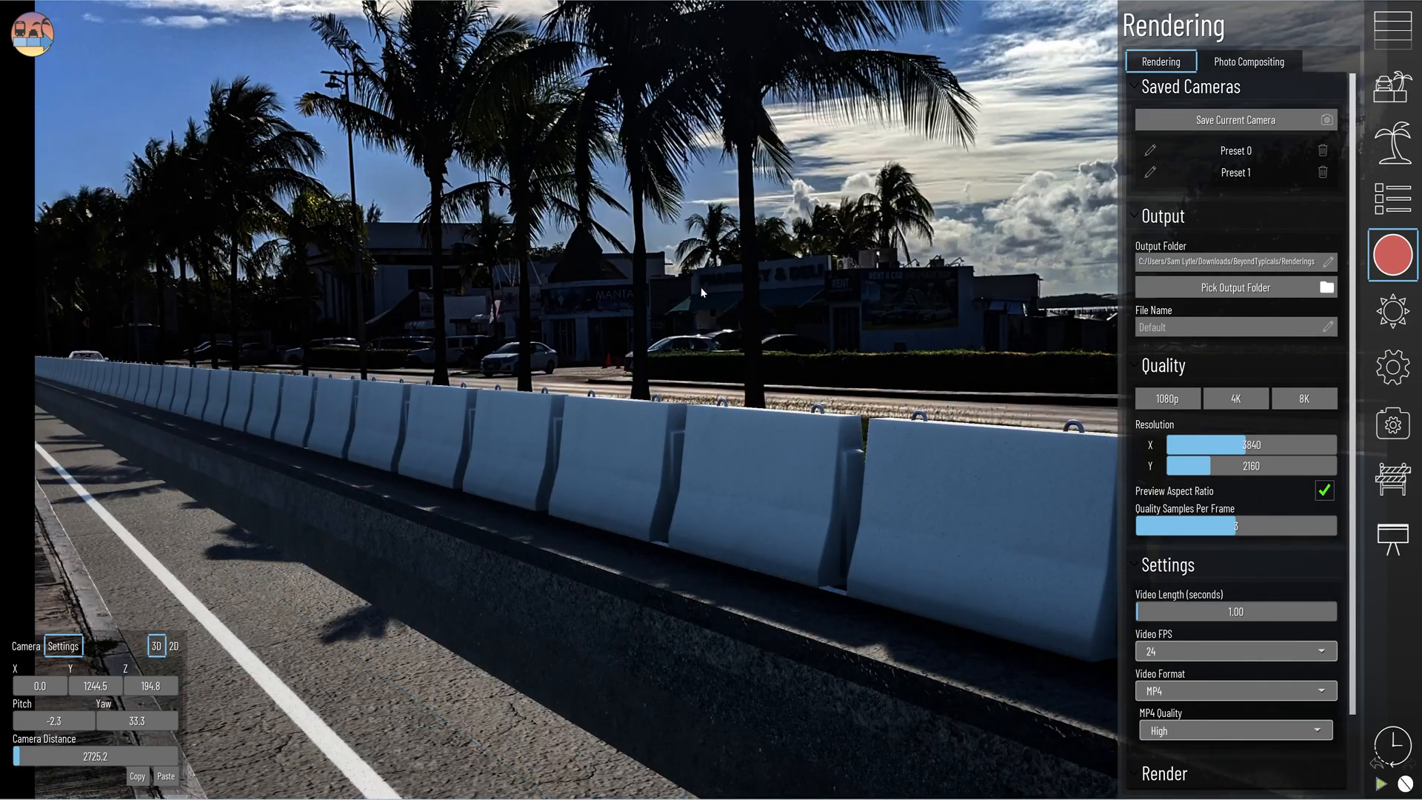
left_click(1392, 477)
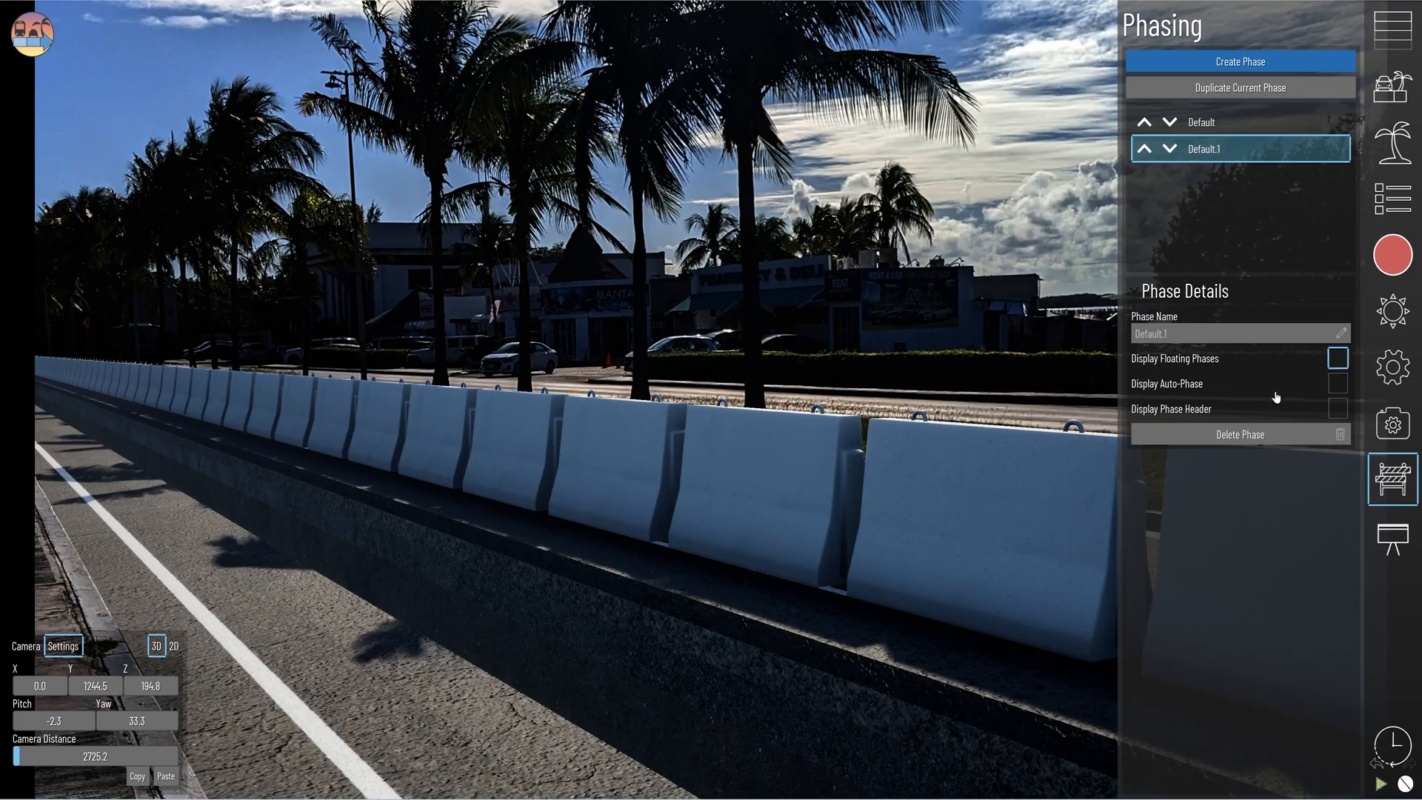
left_click(1394, 143)
left_click(1392, 145)
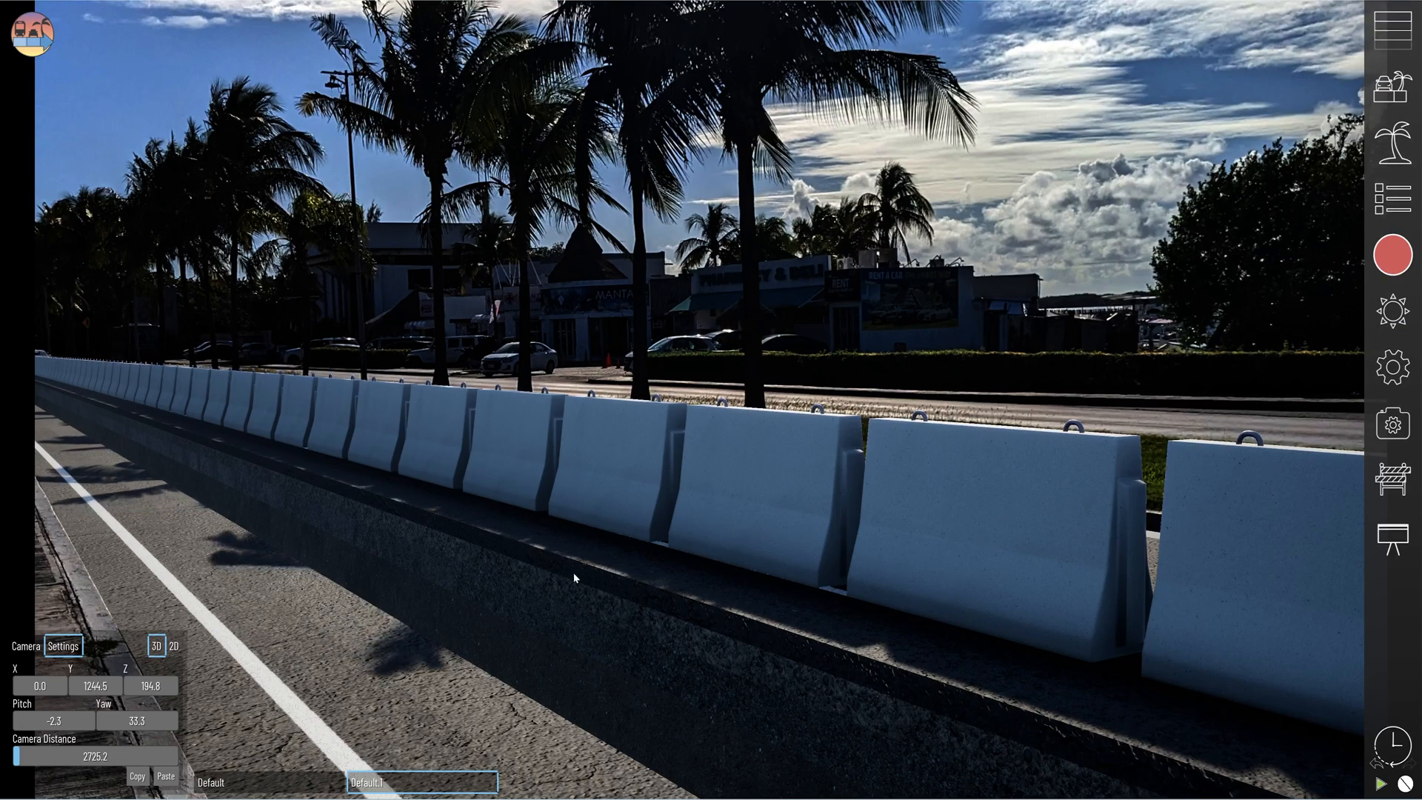
Set the trench's pipe type to 50_cm_pipe and adjust its inner Y position so the pipe is visible inside the trench.
left_click(538, 661)
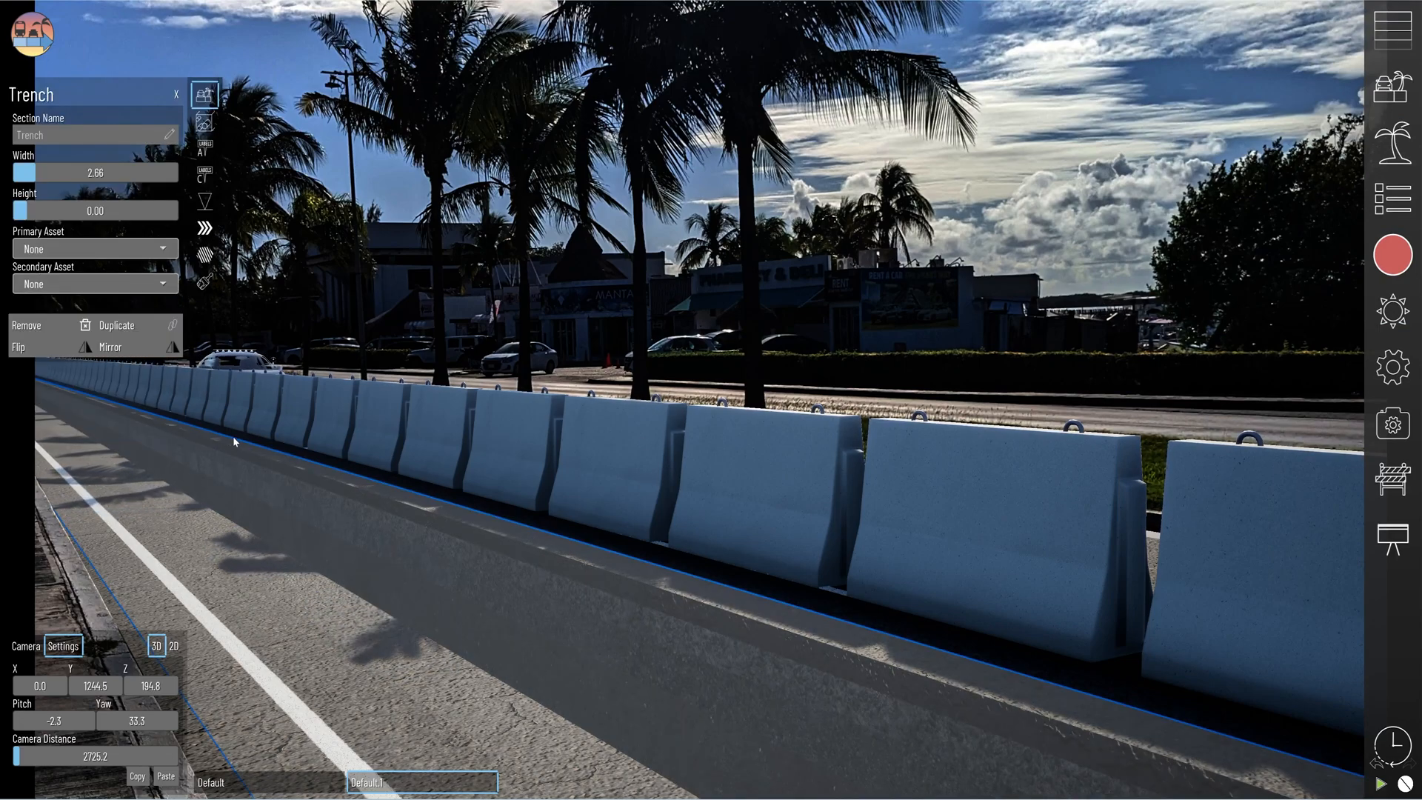
left_click(209, 126)
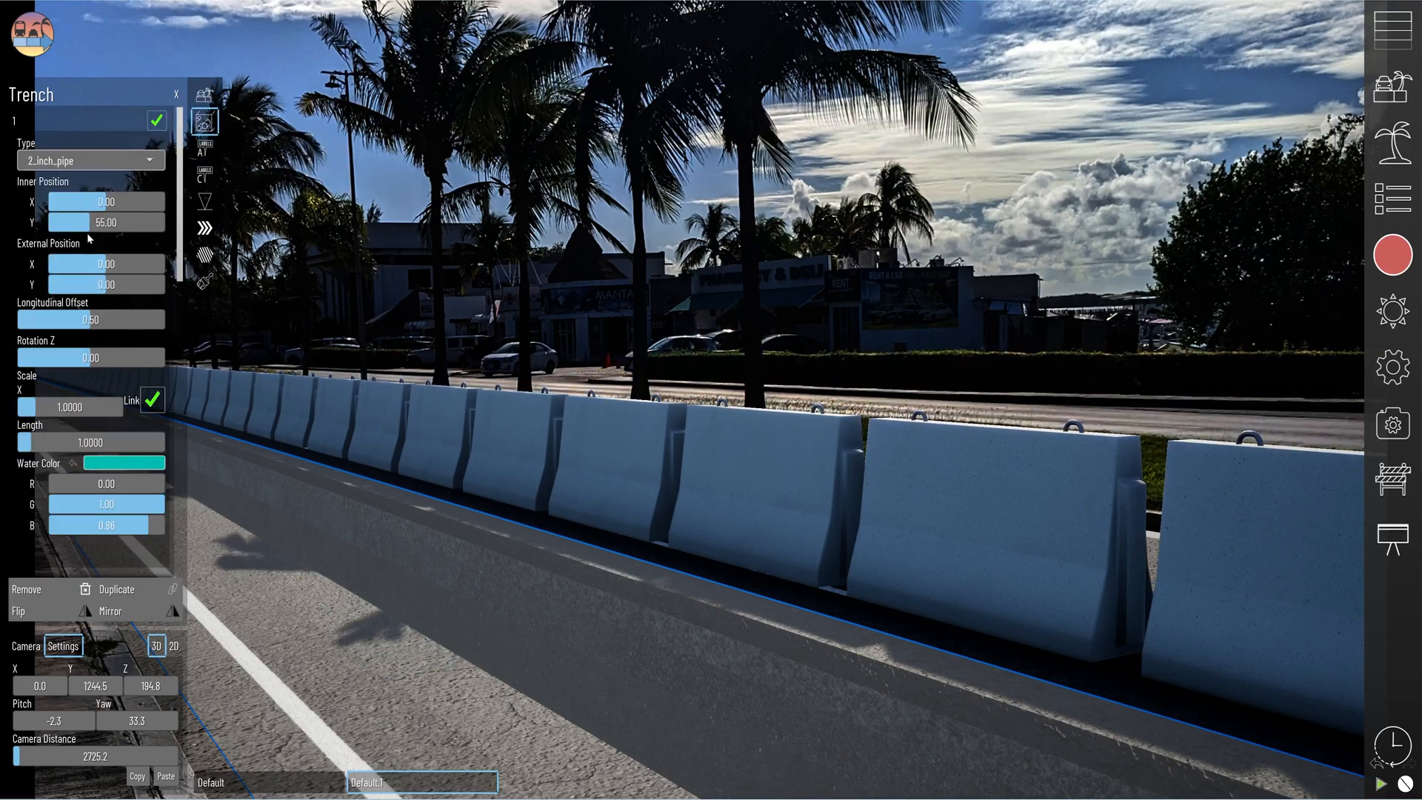
left_click(86, 168)
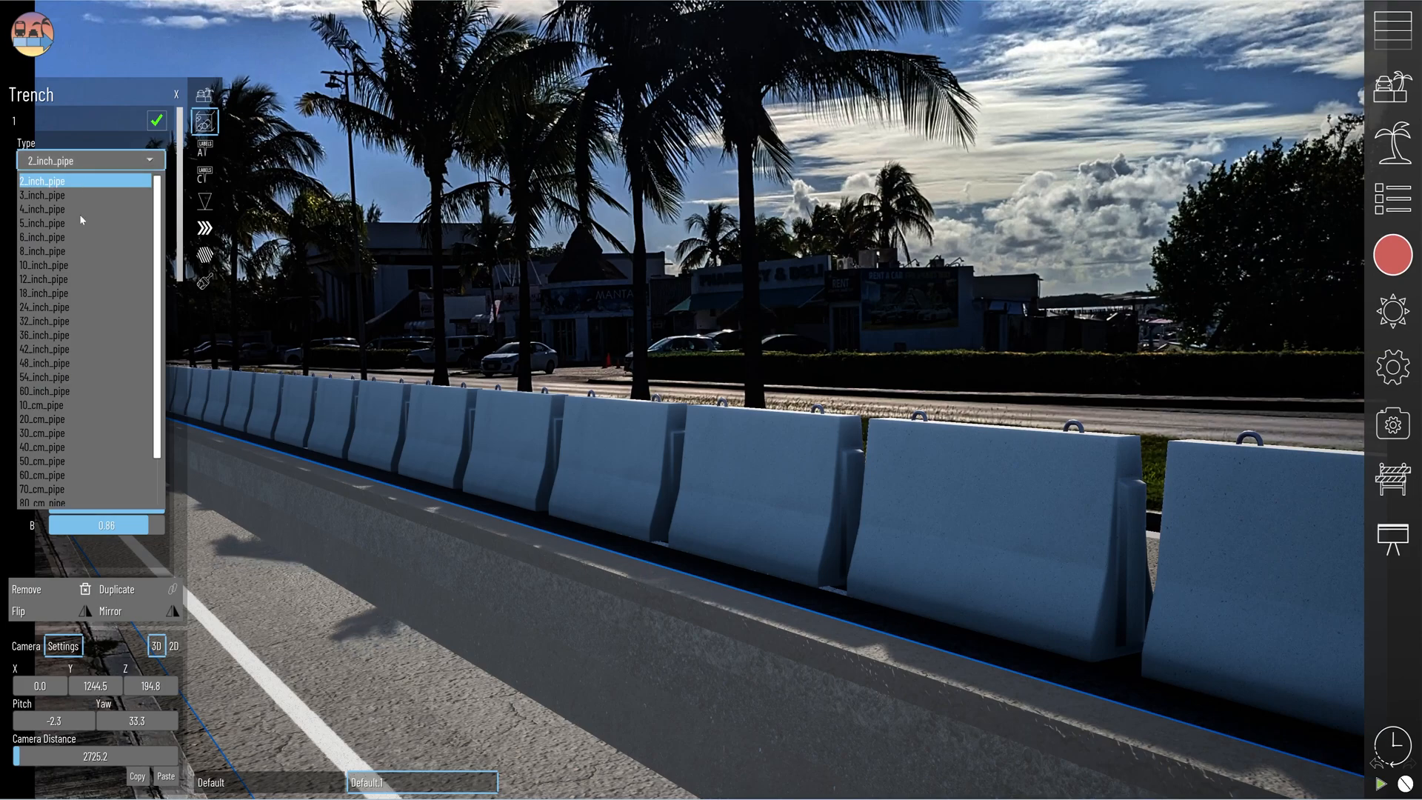
left_click(75, 463)
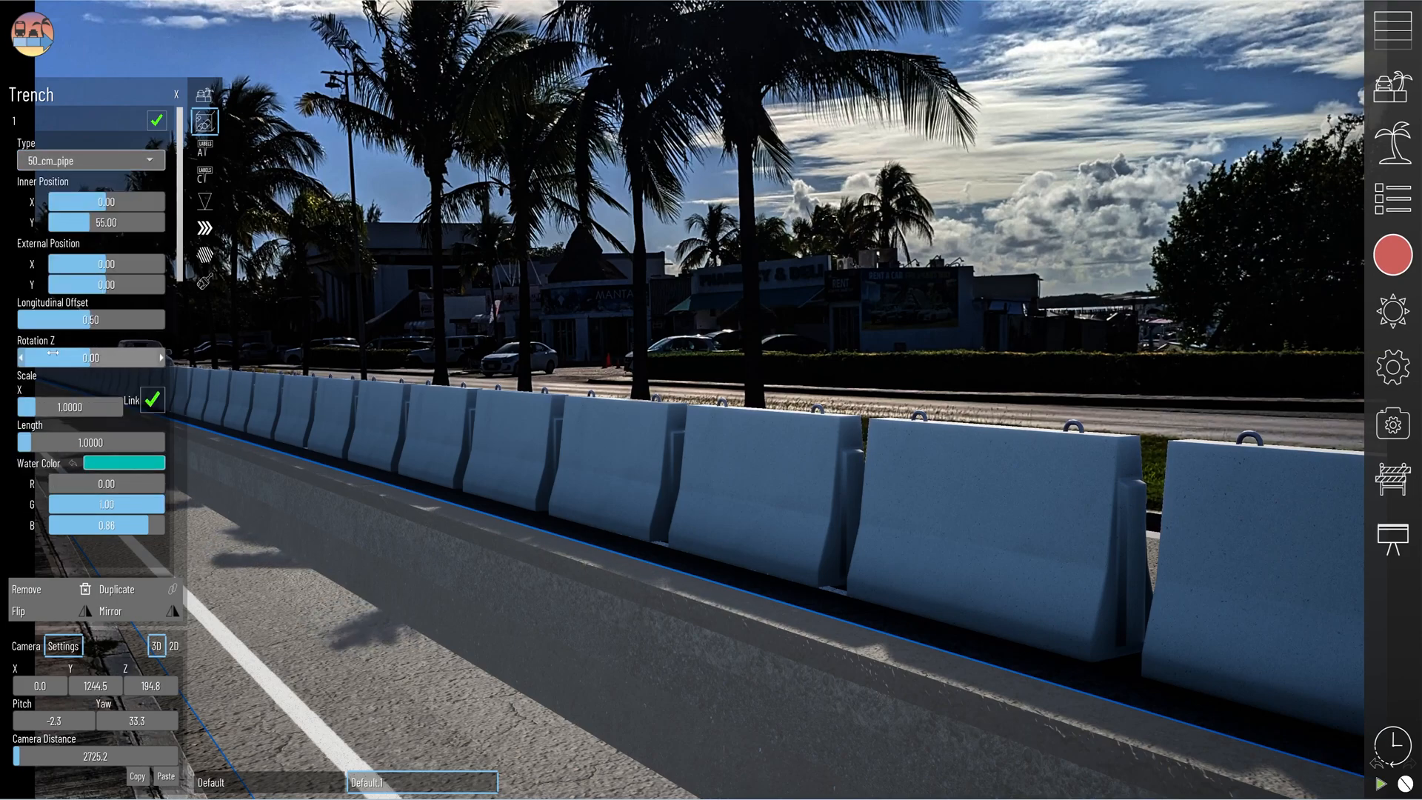
left_click_drag(91, 222, 114, 223)
left_click(748, 235)
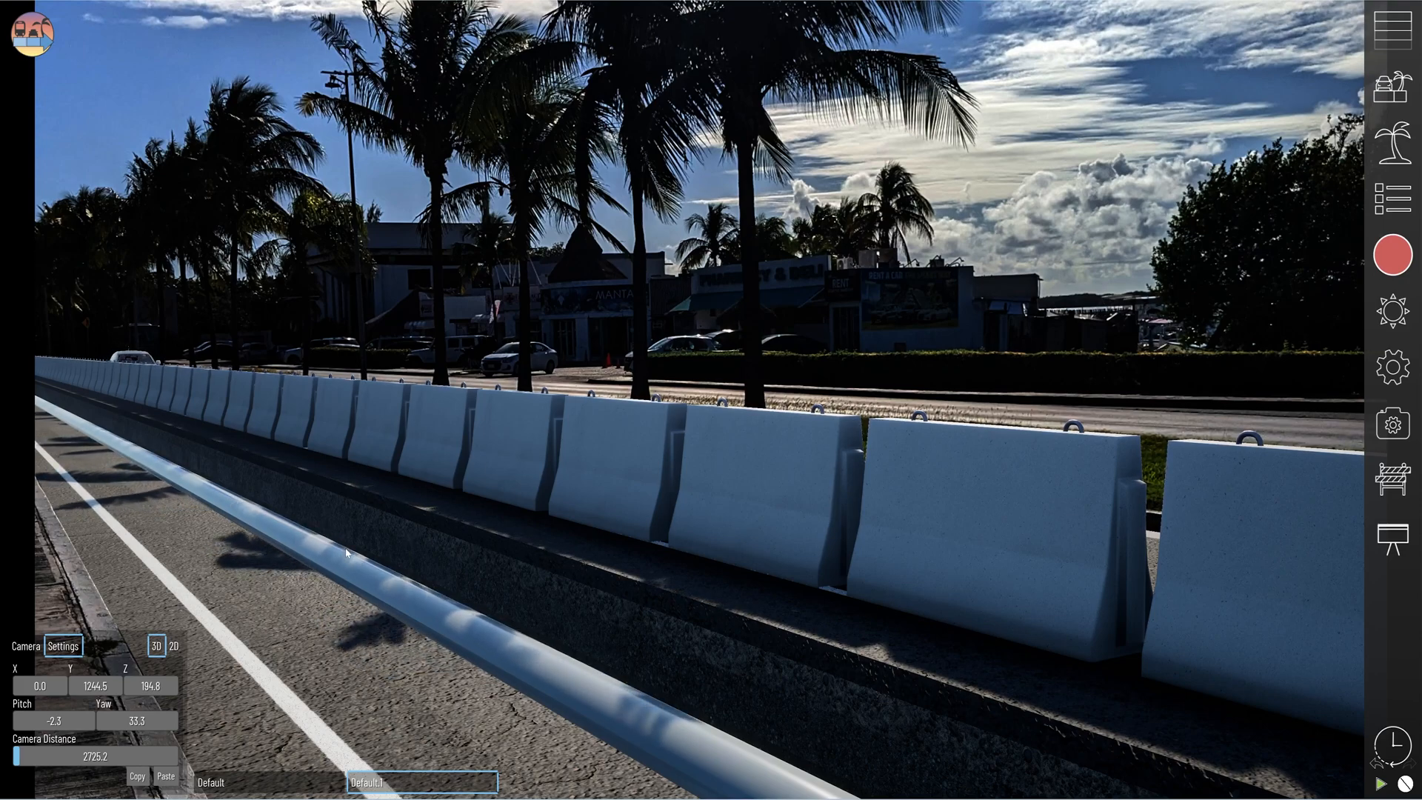
left_click(376, 574)
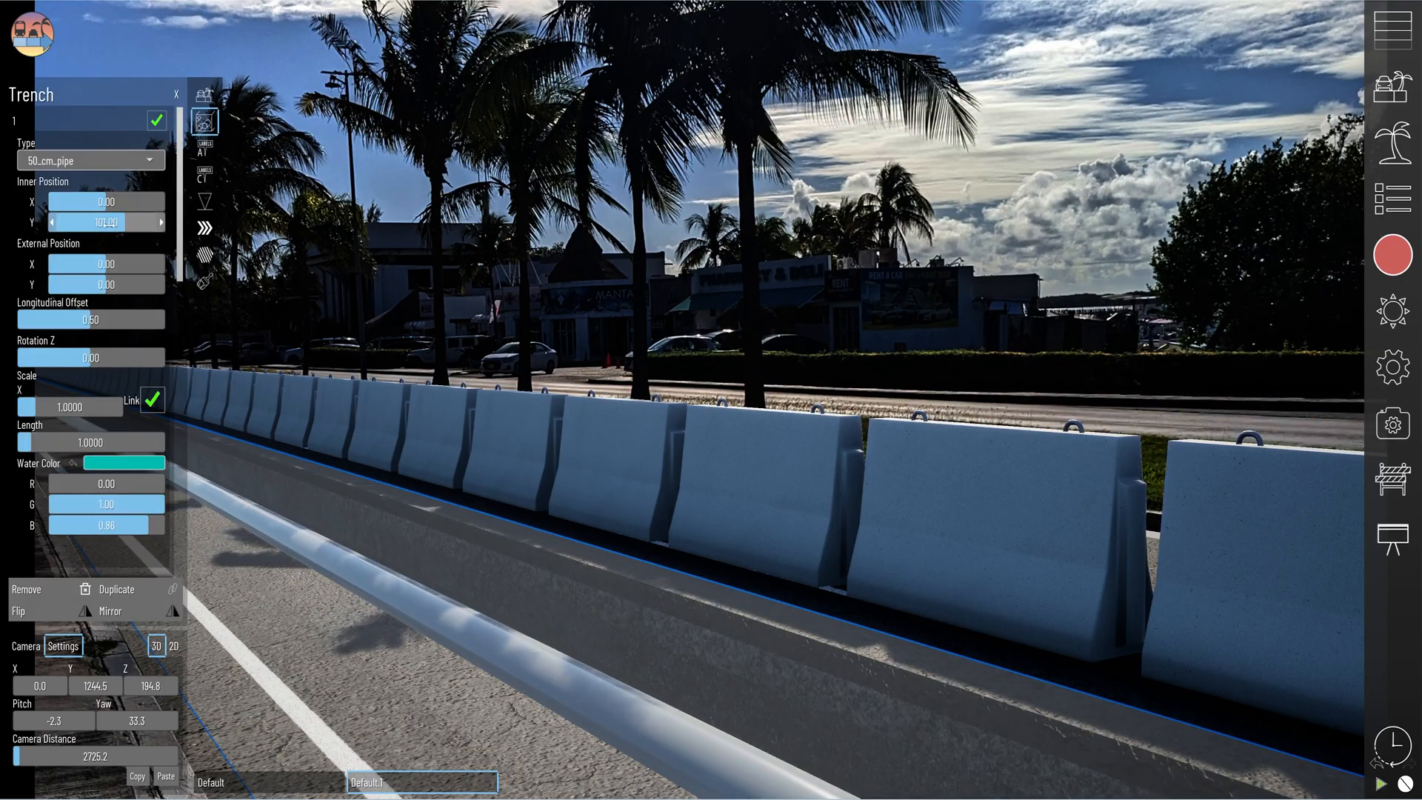
left_click(925, 315)
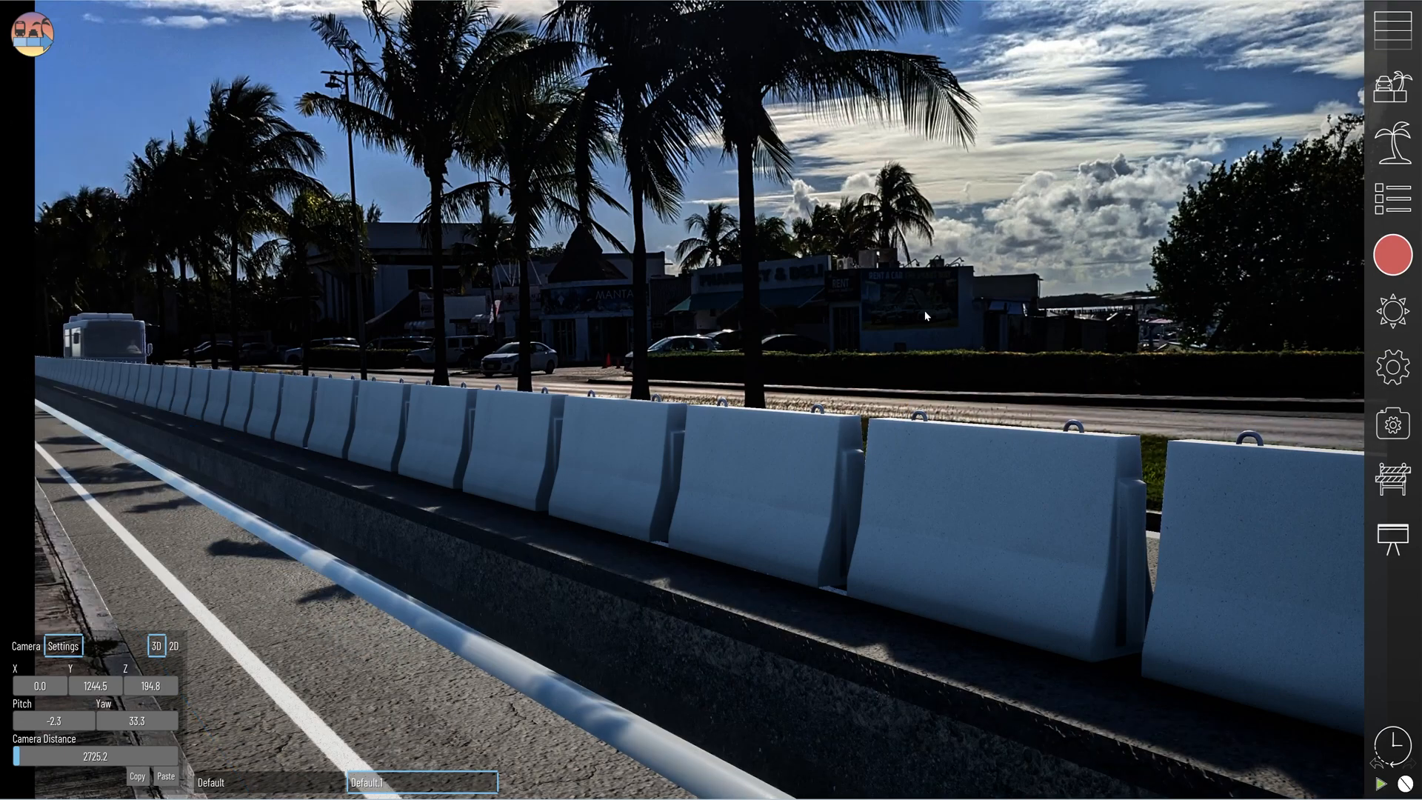
Create a Dynamic Excavator template and place an excavator in the Trench section.
left_click(1393, 255)
left_click(1405, 150)
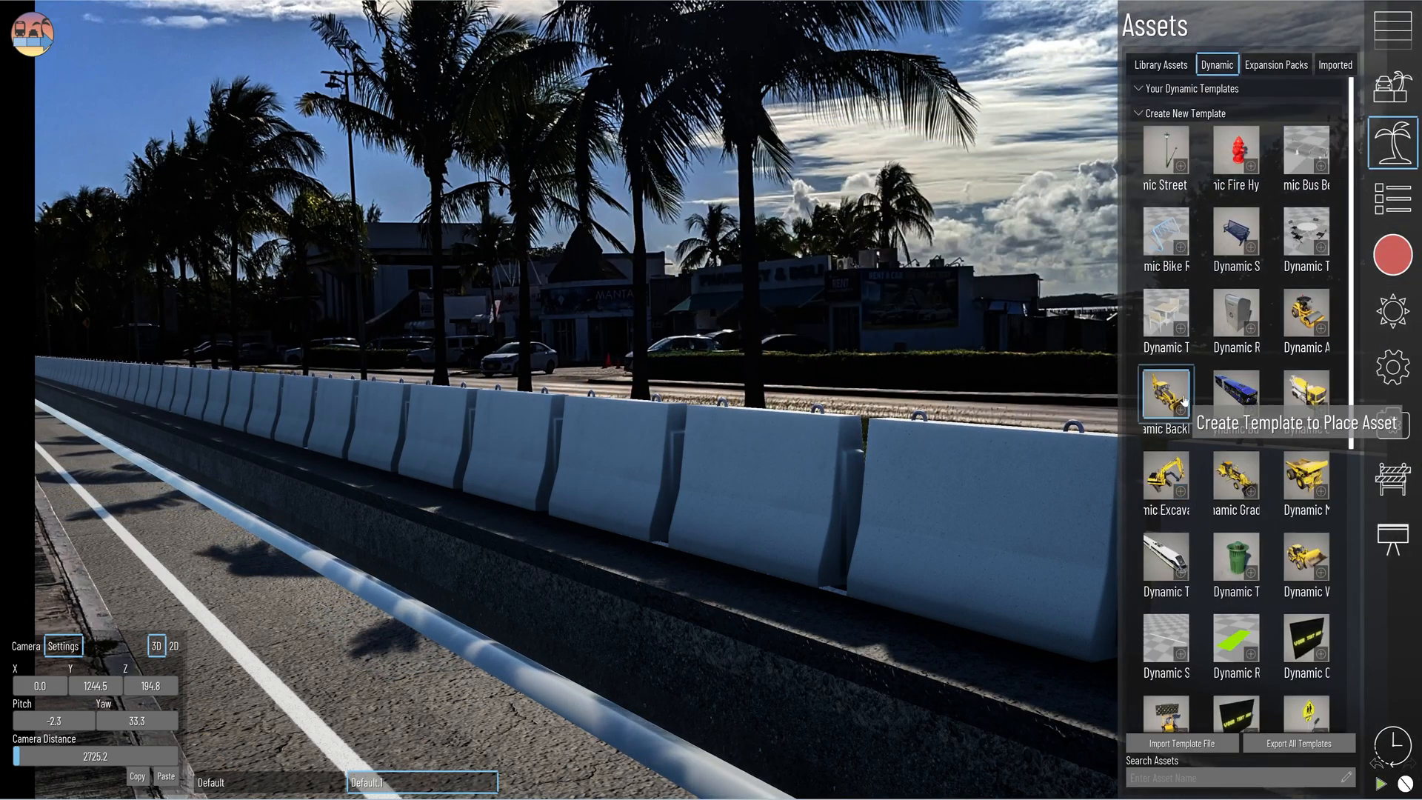
left_click(1181, 492)
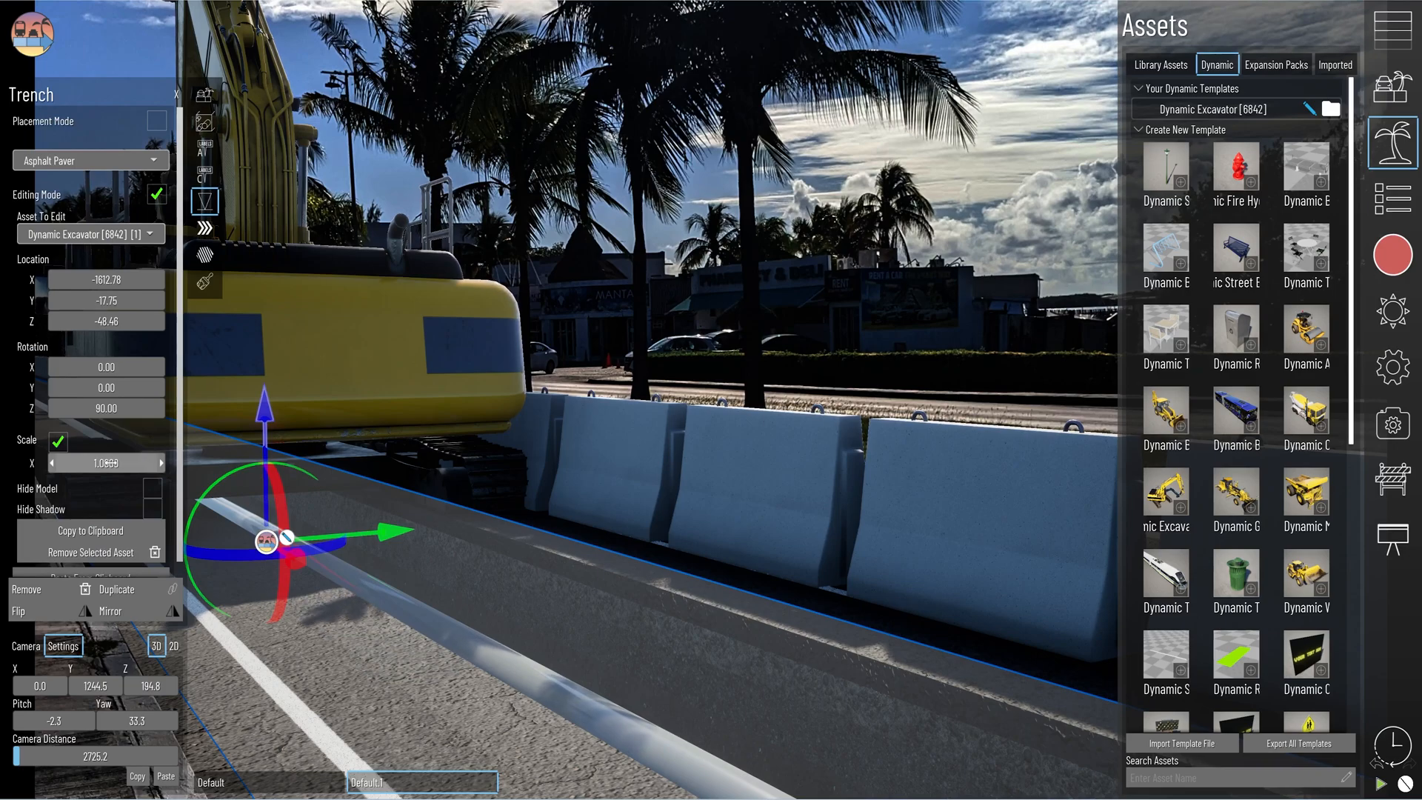
Scale the excavator to 0.8 and reposition it so it straddles the trench in the photo-aligned view.
type("0.8")
key("Return")
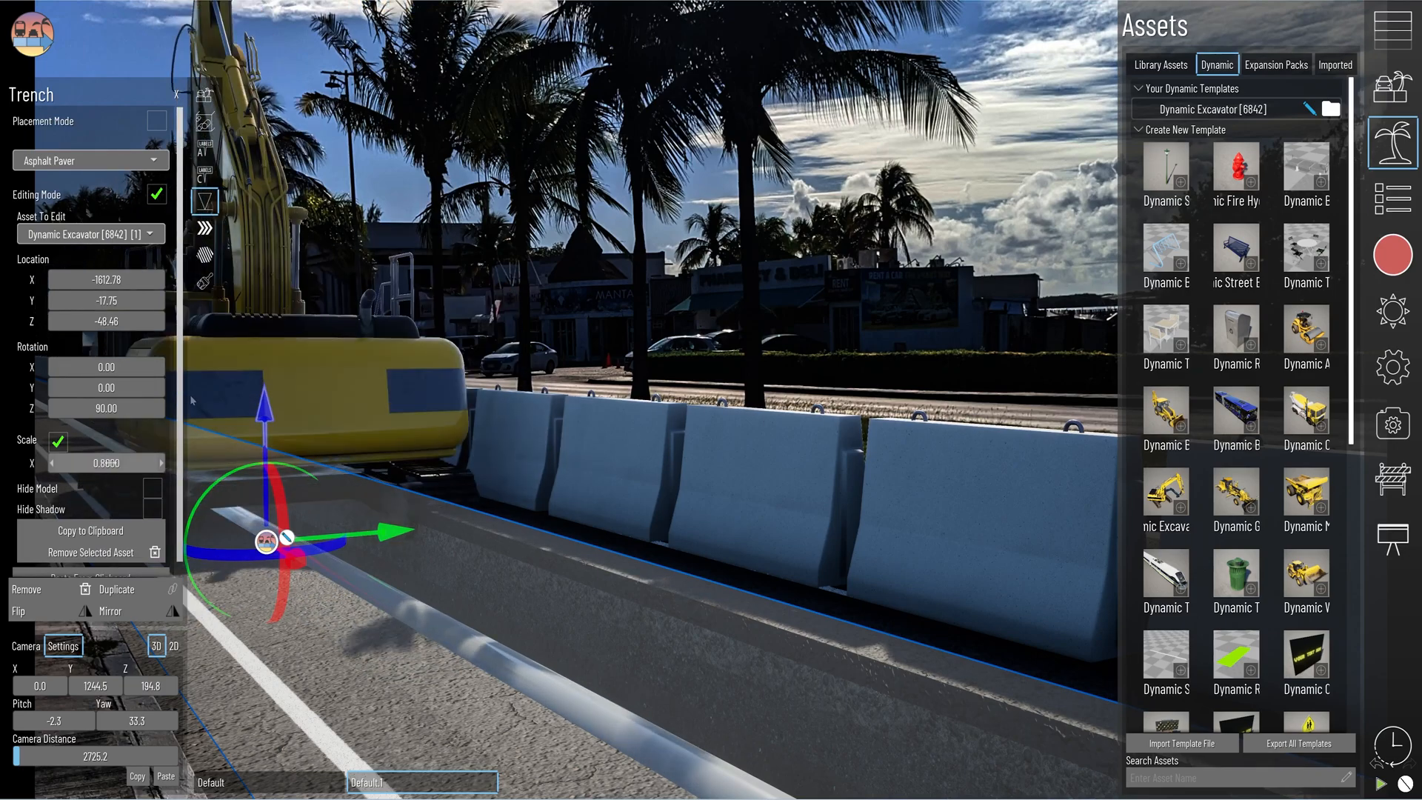
left_click_drag(261, 424, 300, 530)
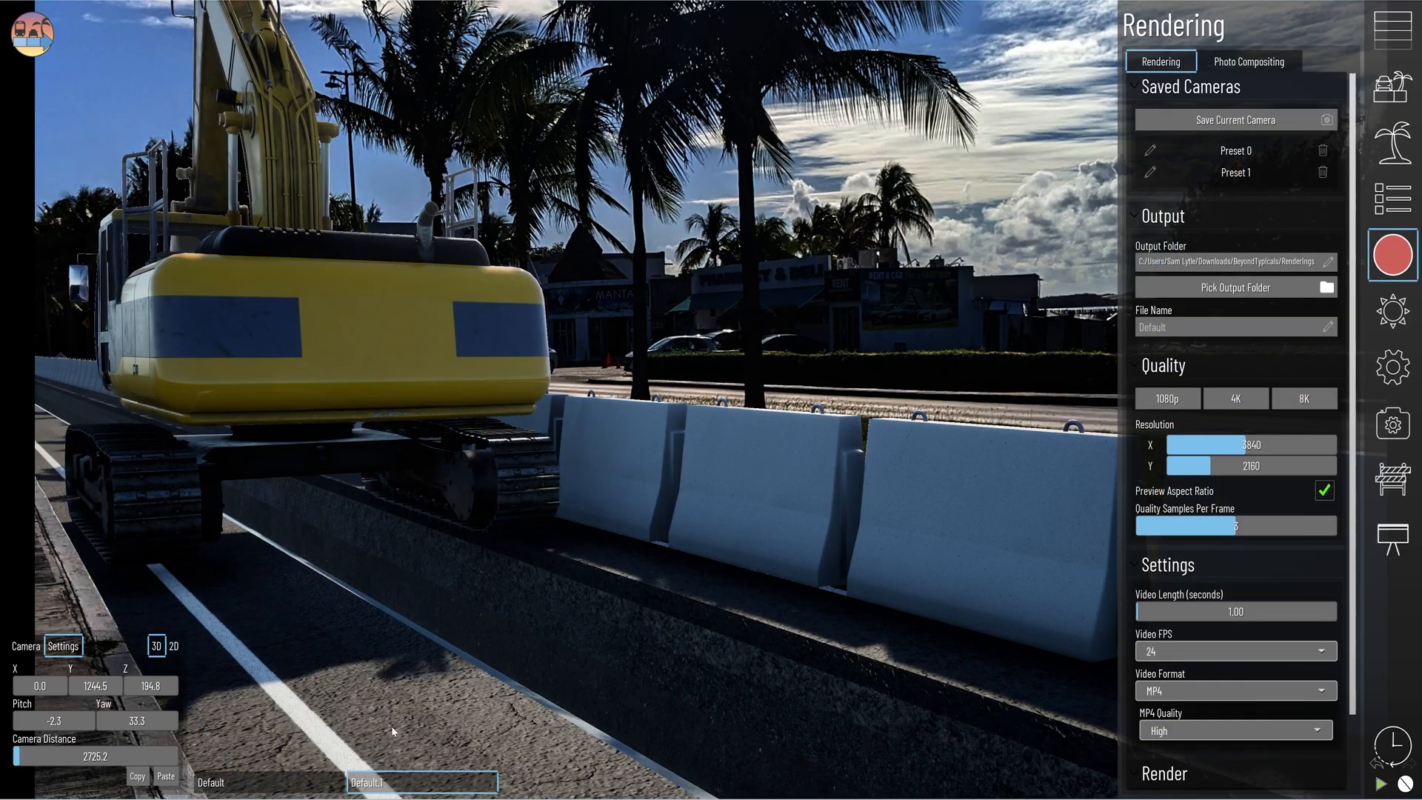
Rename the Default phase as Existing and the Default.1 phase as Trenching.
left_click(1392, 480)
left_click(1255, 125)
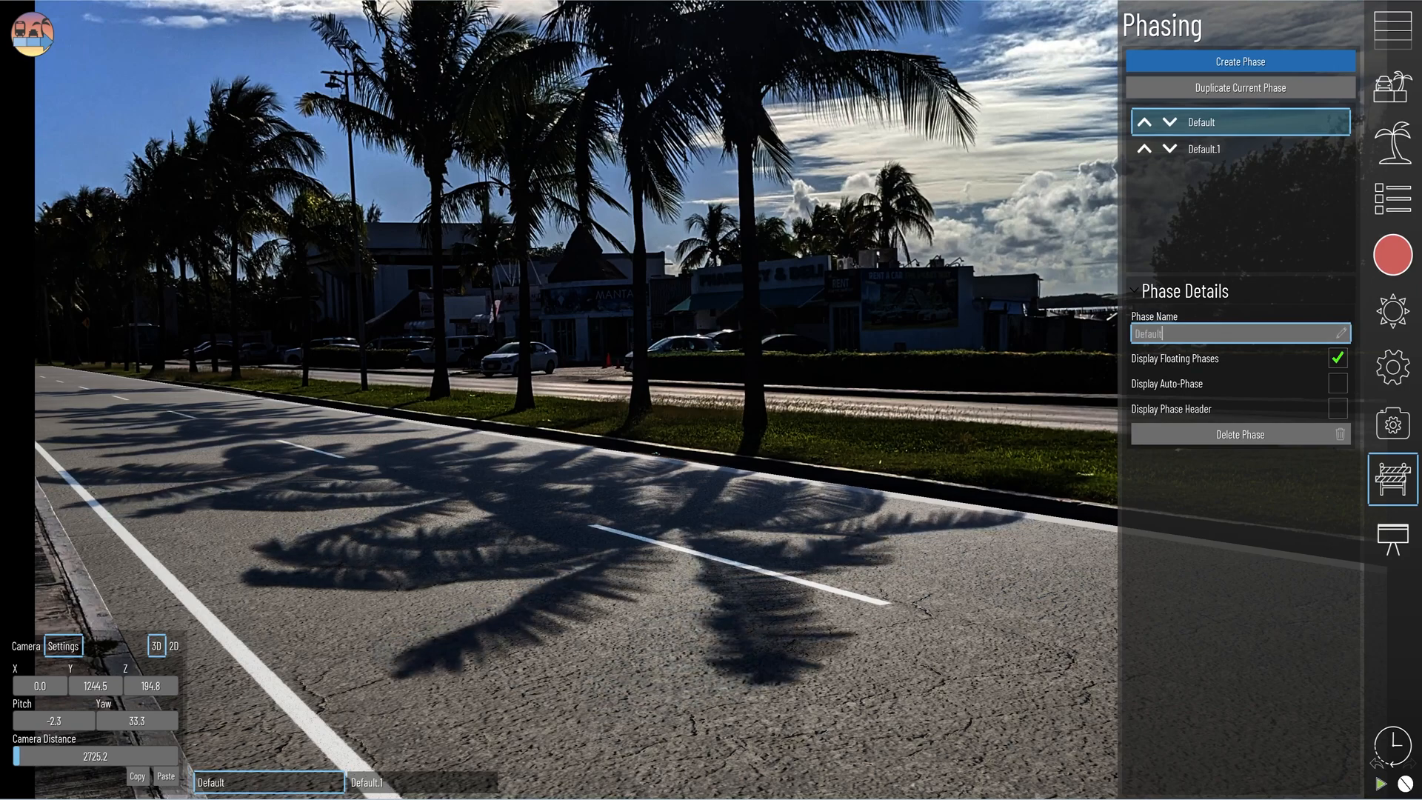
type("Existing")
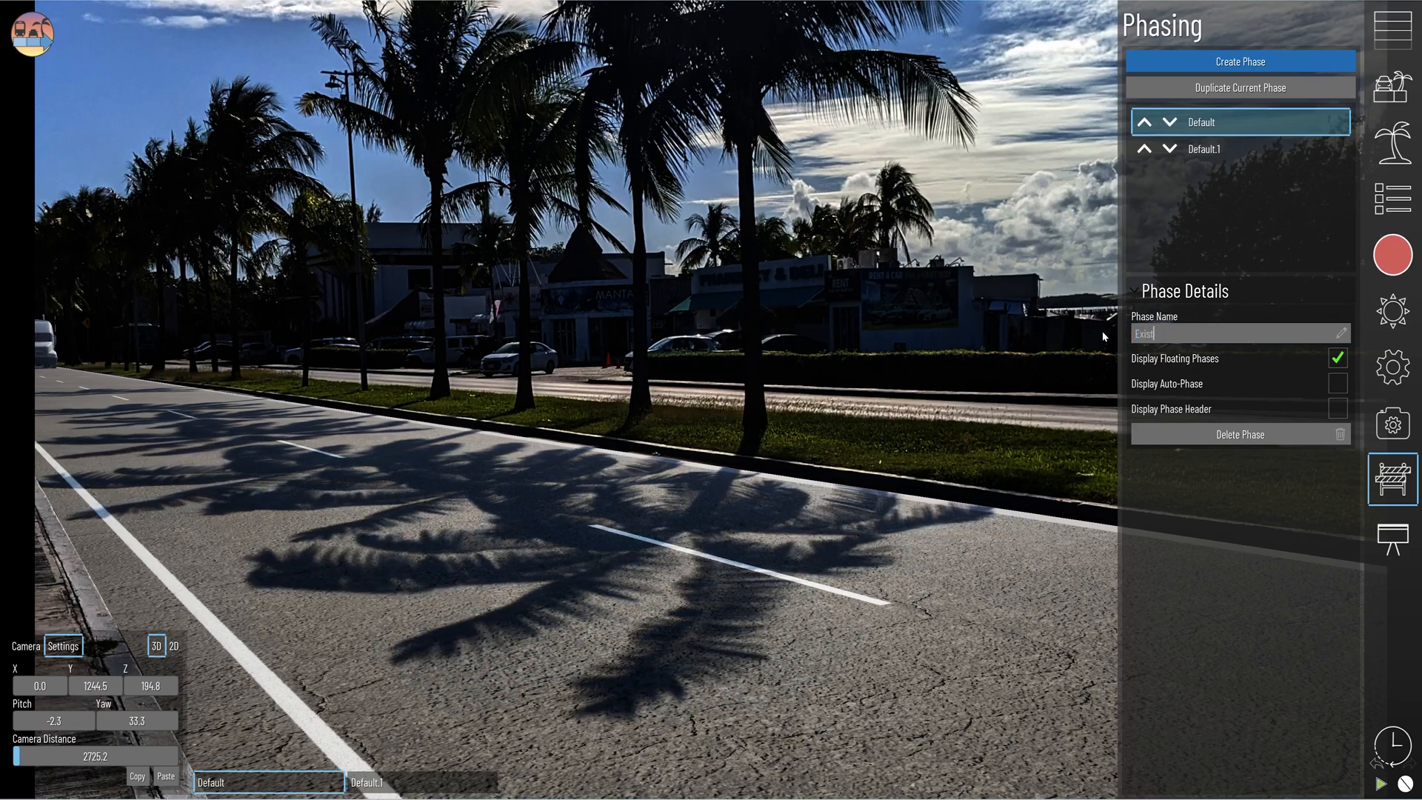
key("Return")
left_click(1245, 149)
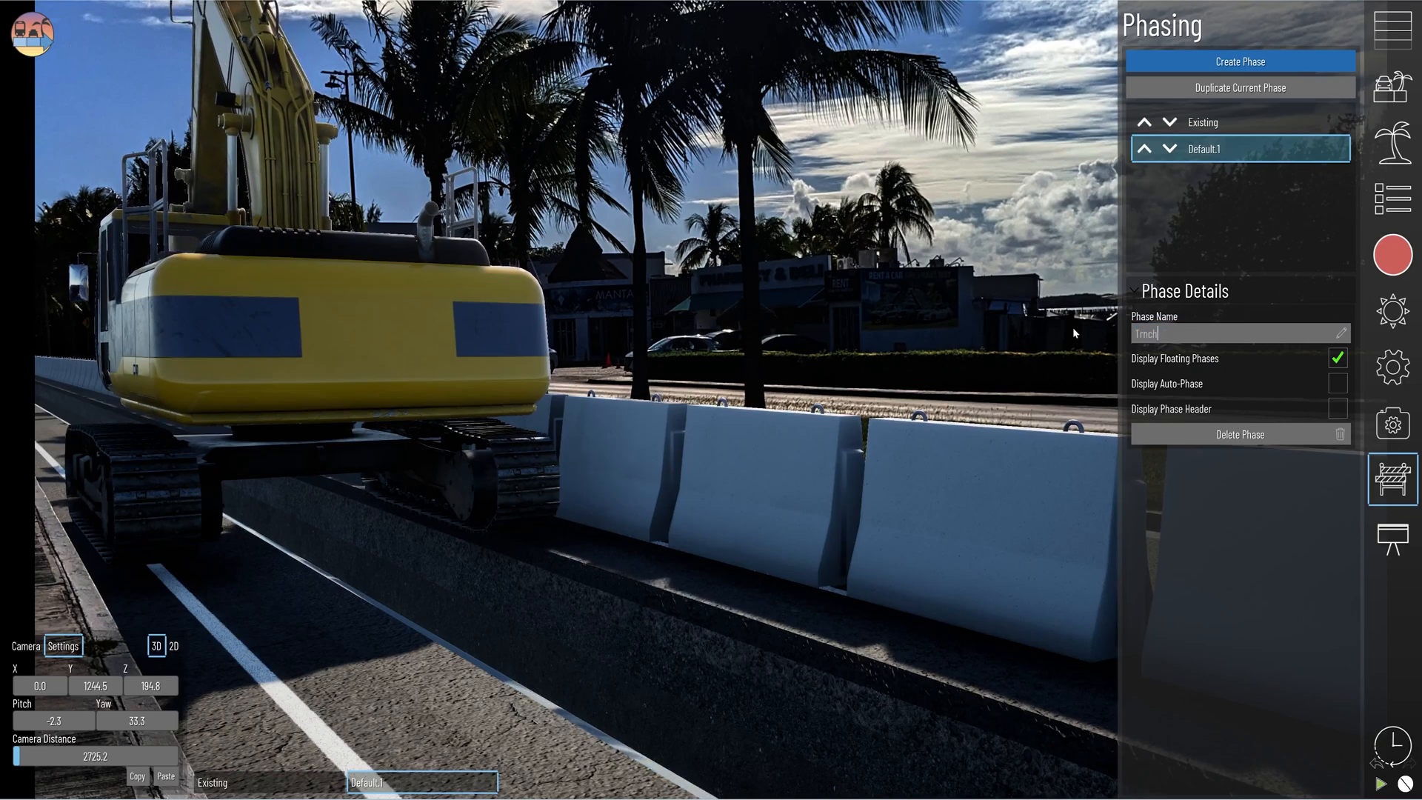
type("Trenching")
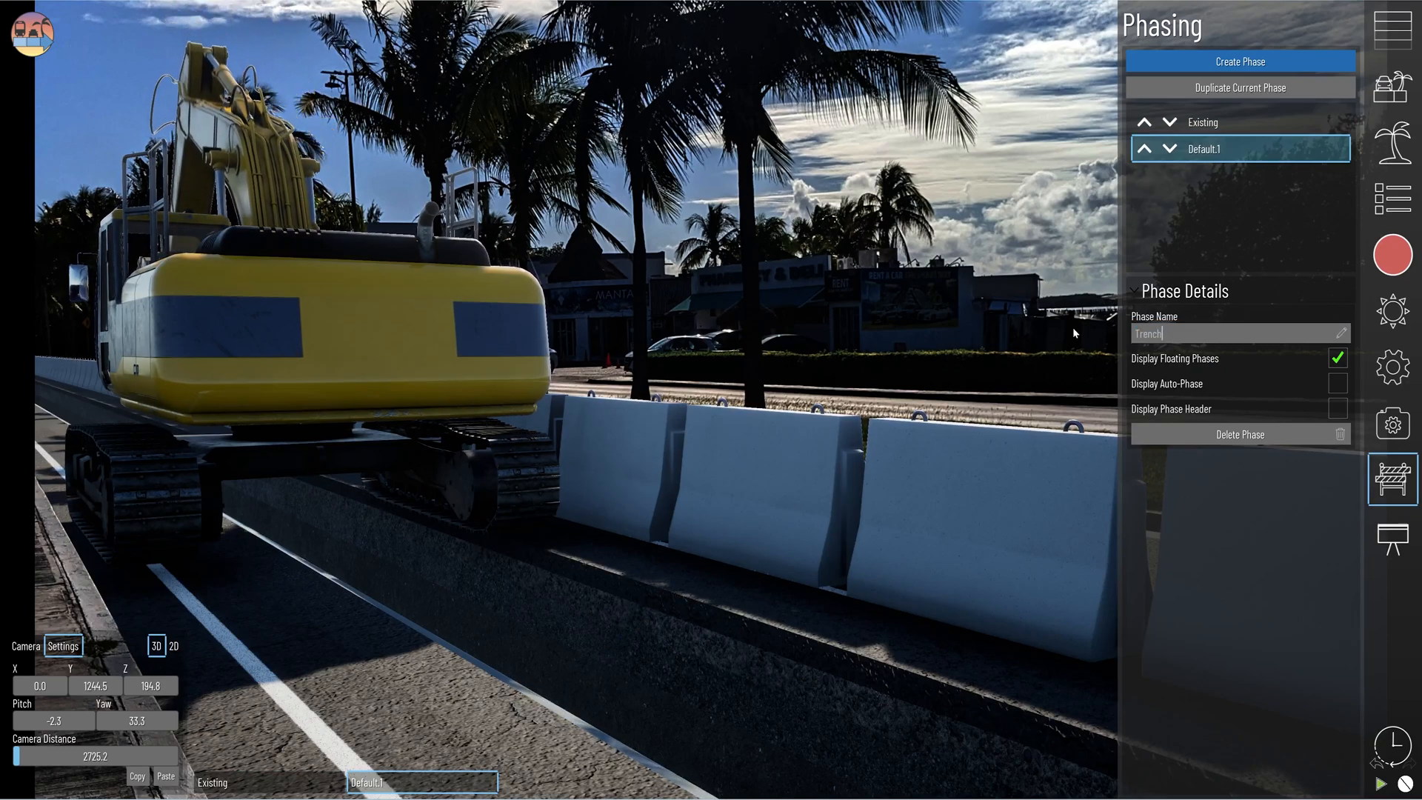
key("Return")
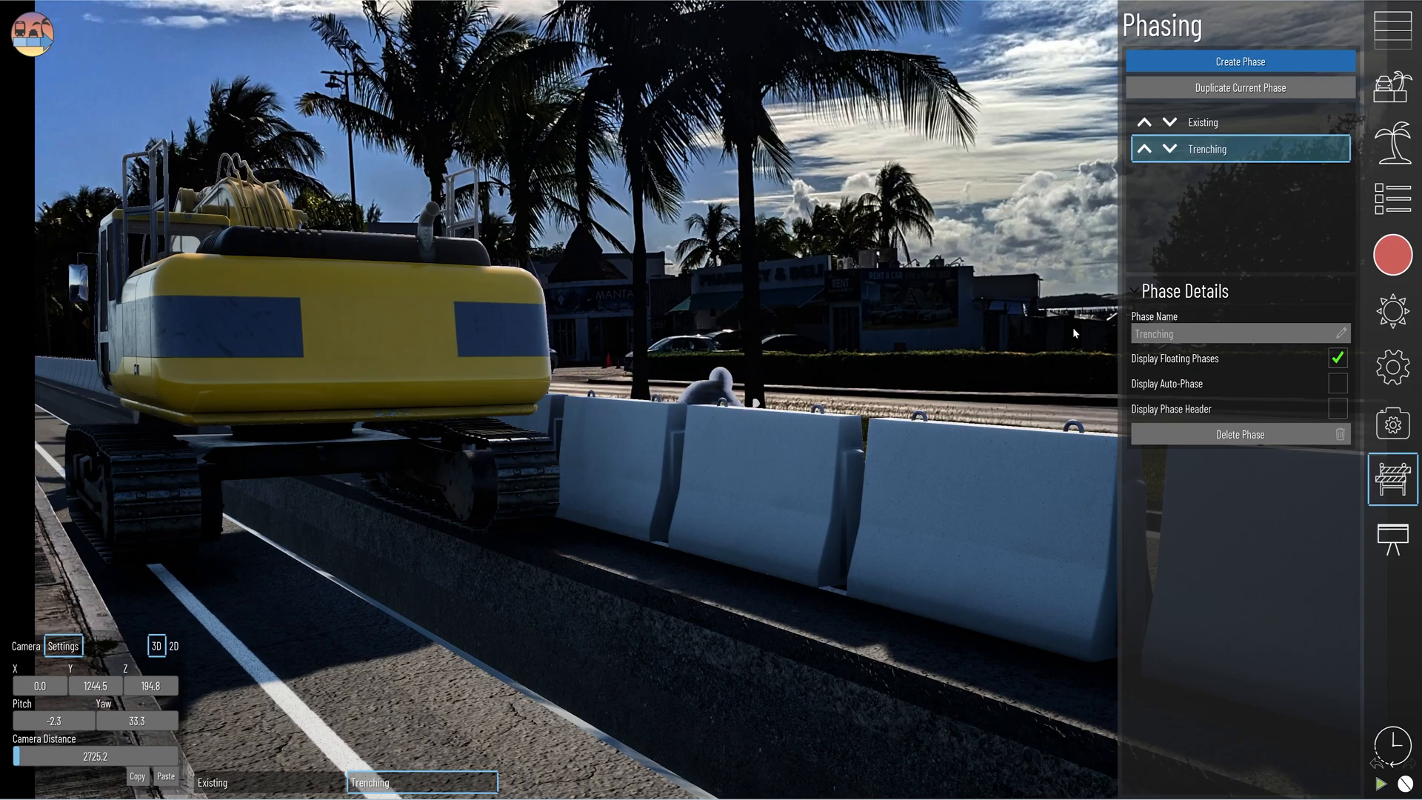
Duplicate the Existing phase and name the copy Final.
left_click(1229, 123)
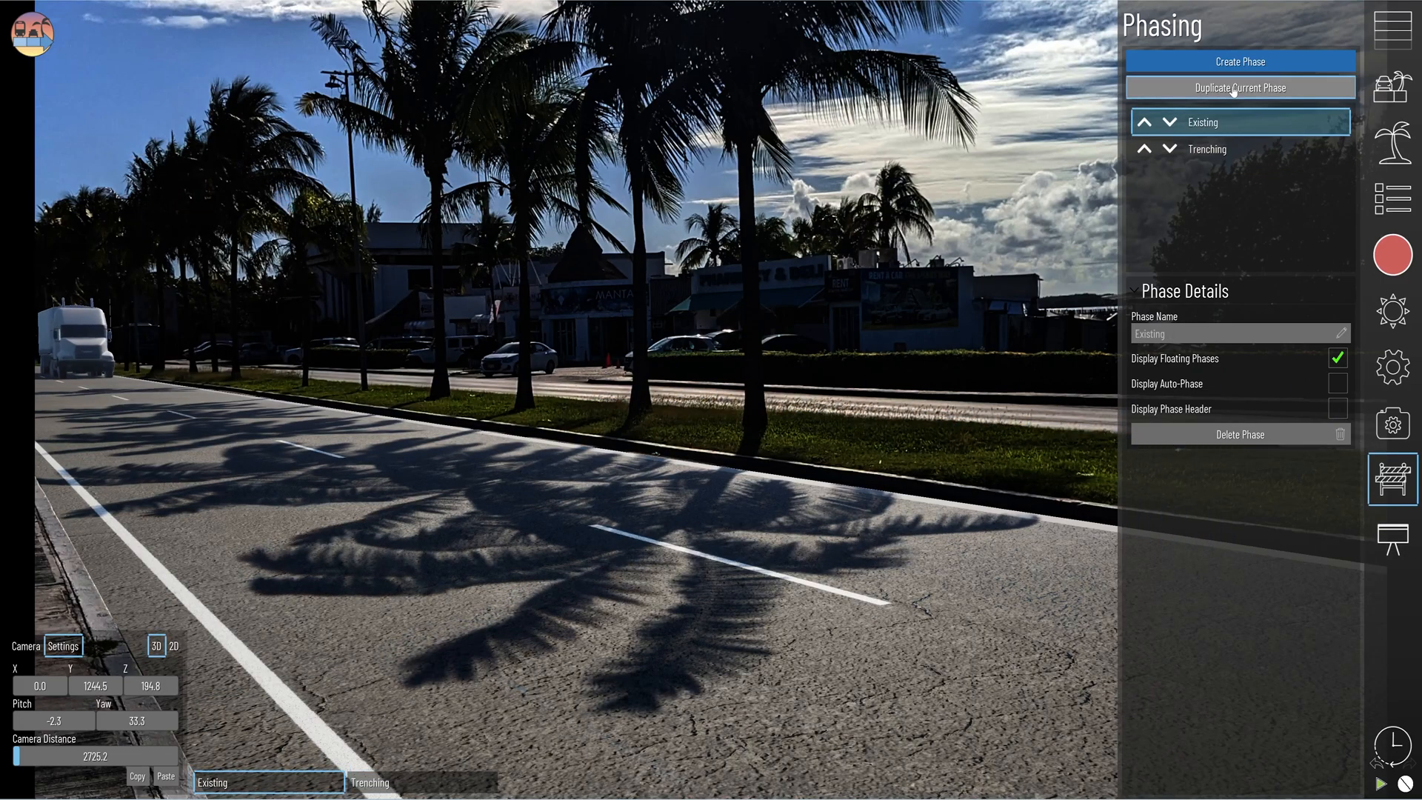
left_click(1241, 87)
type("Final")
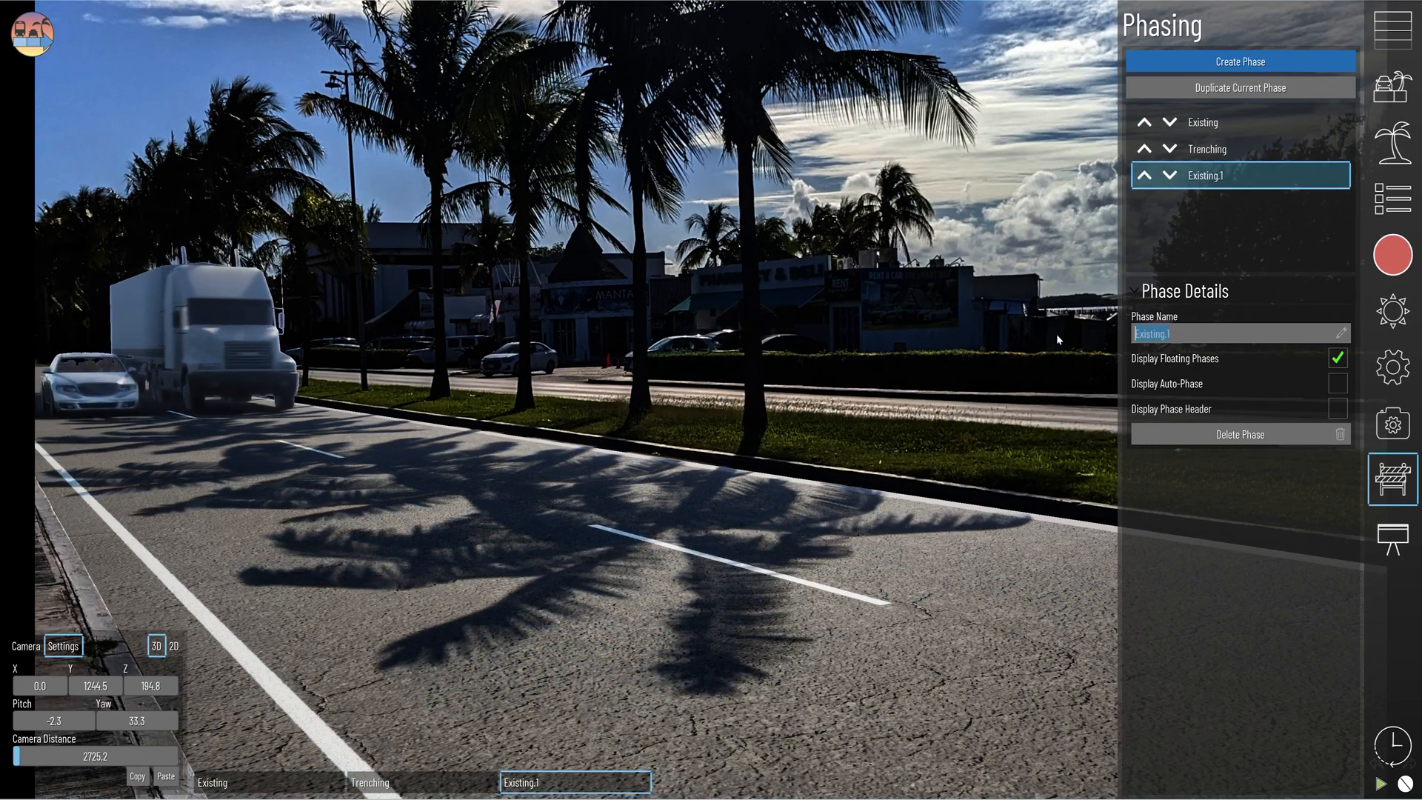
key("Return")
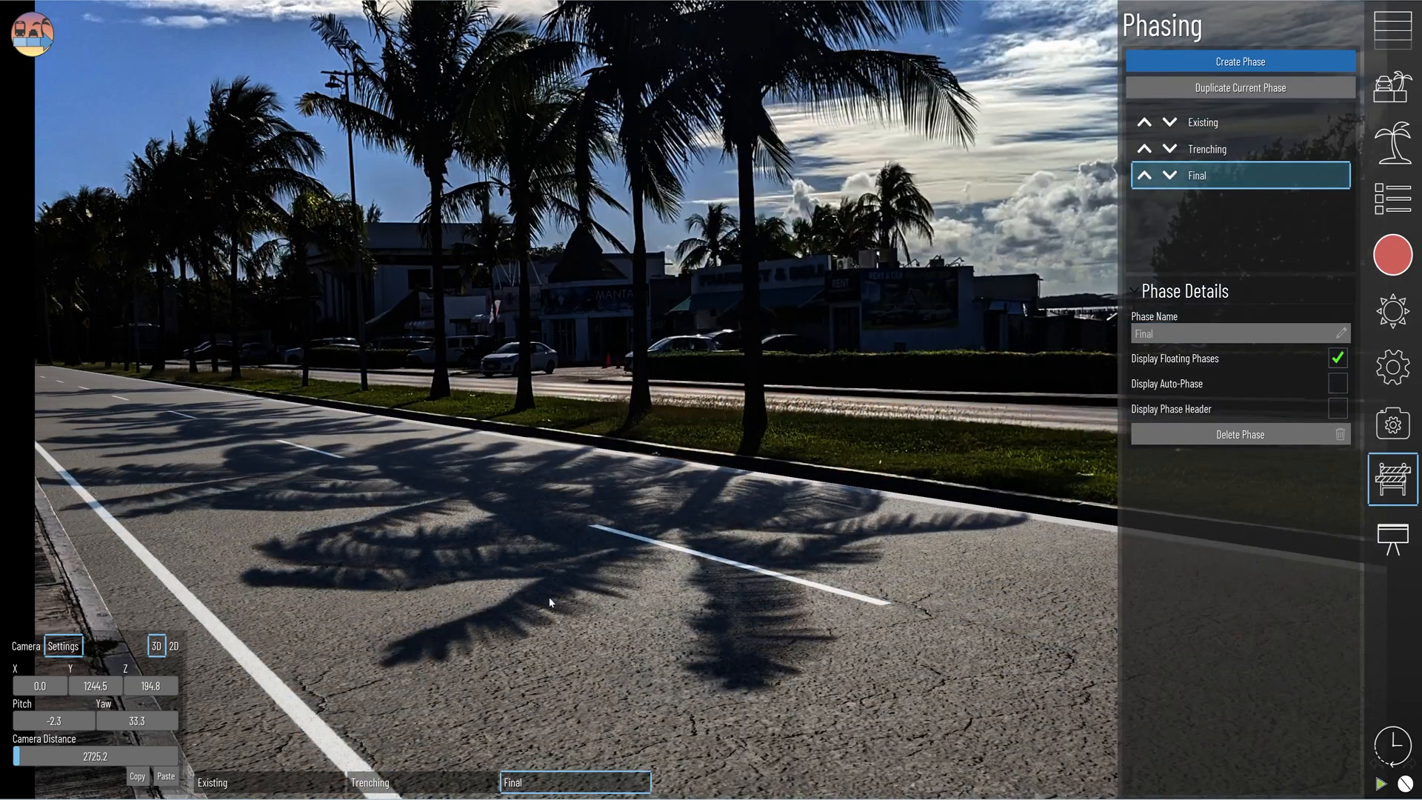
Set the near traffic lane's basic texture to 03 Asphalt Fresh in the Final phase.
left_click(549, 597)
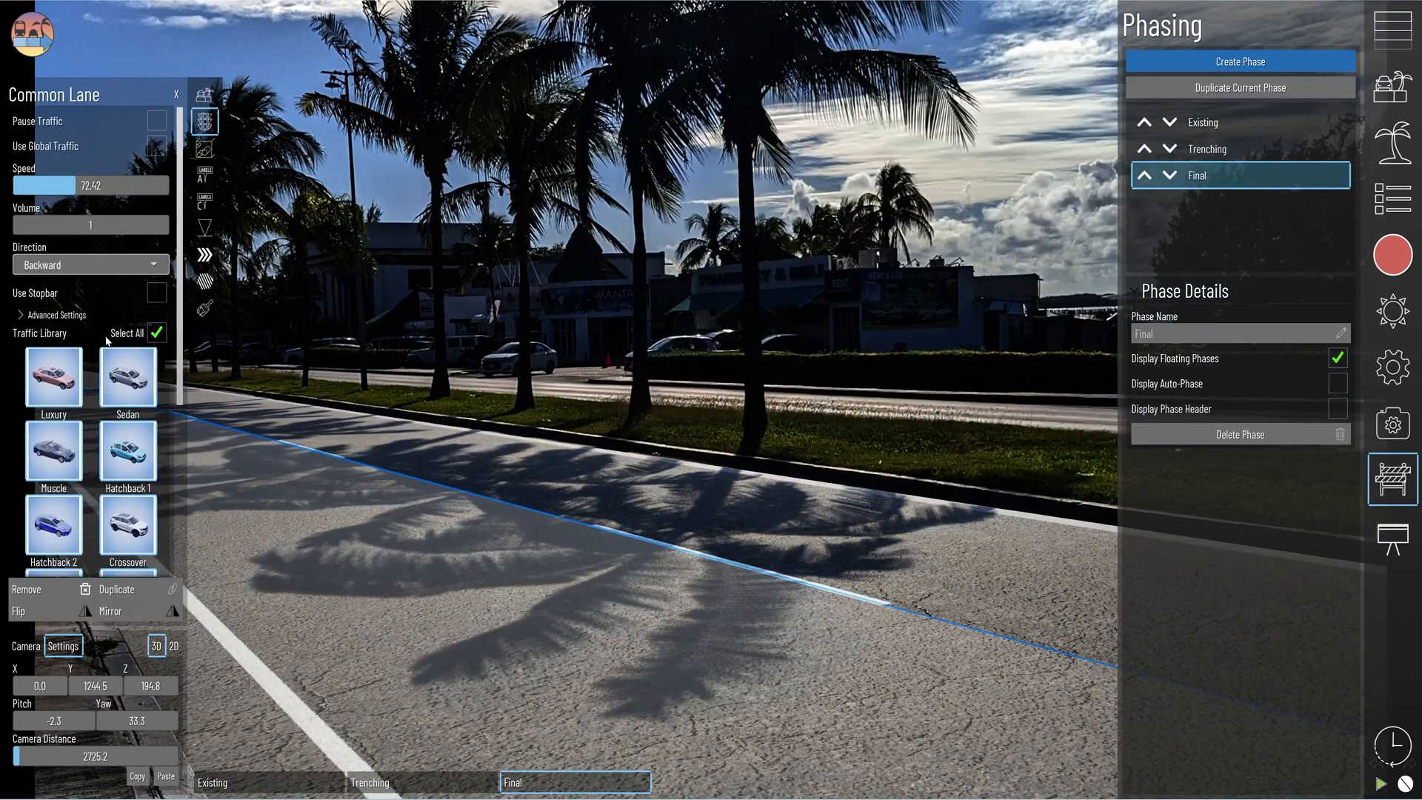
left_click(204, 307)
left_click(89, 147)
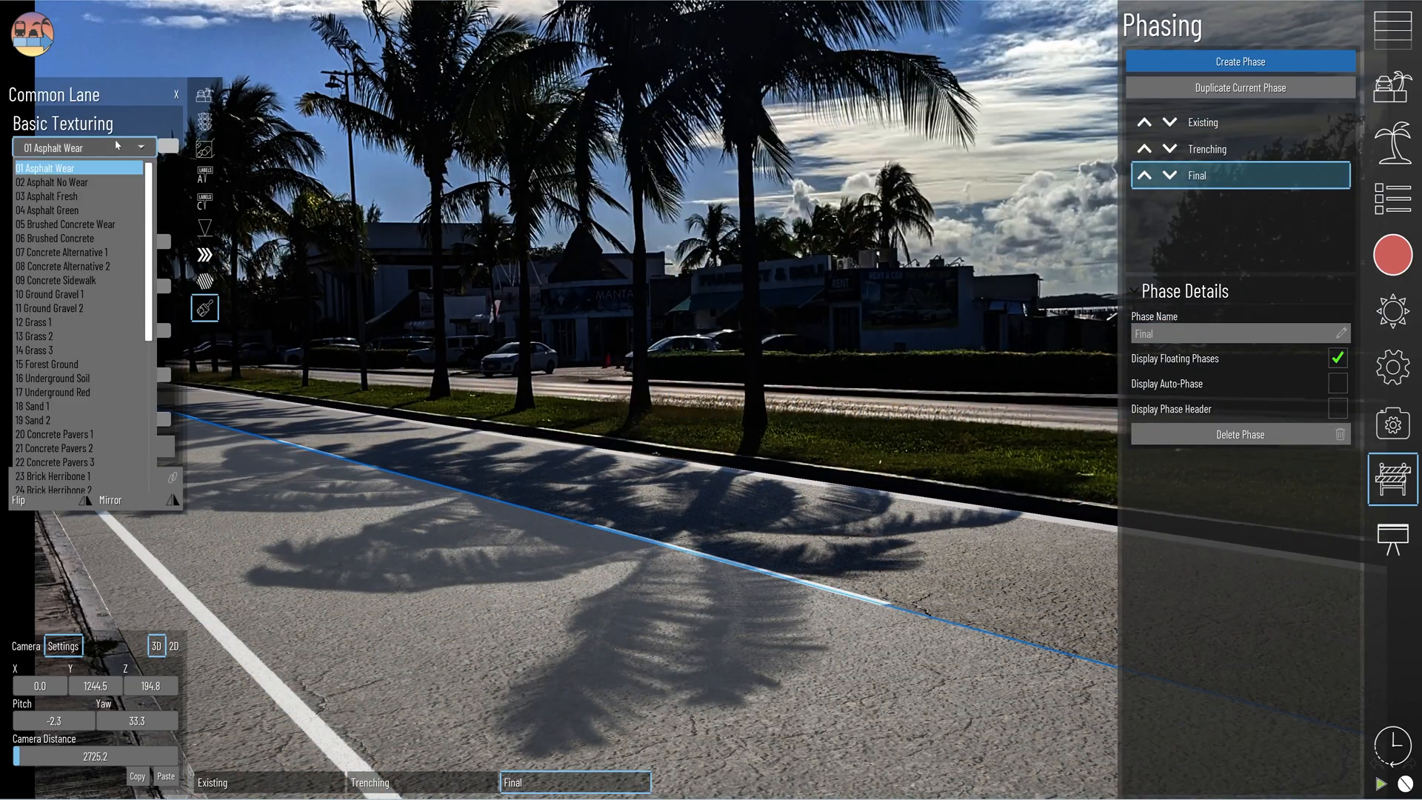
left_click(97, 202)
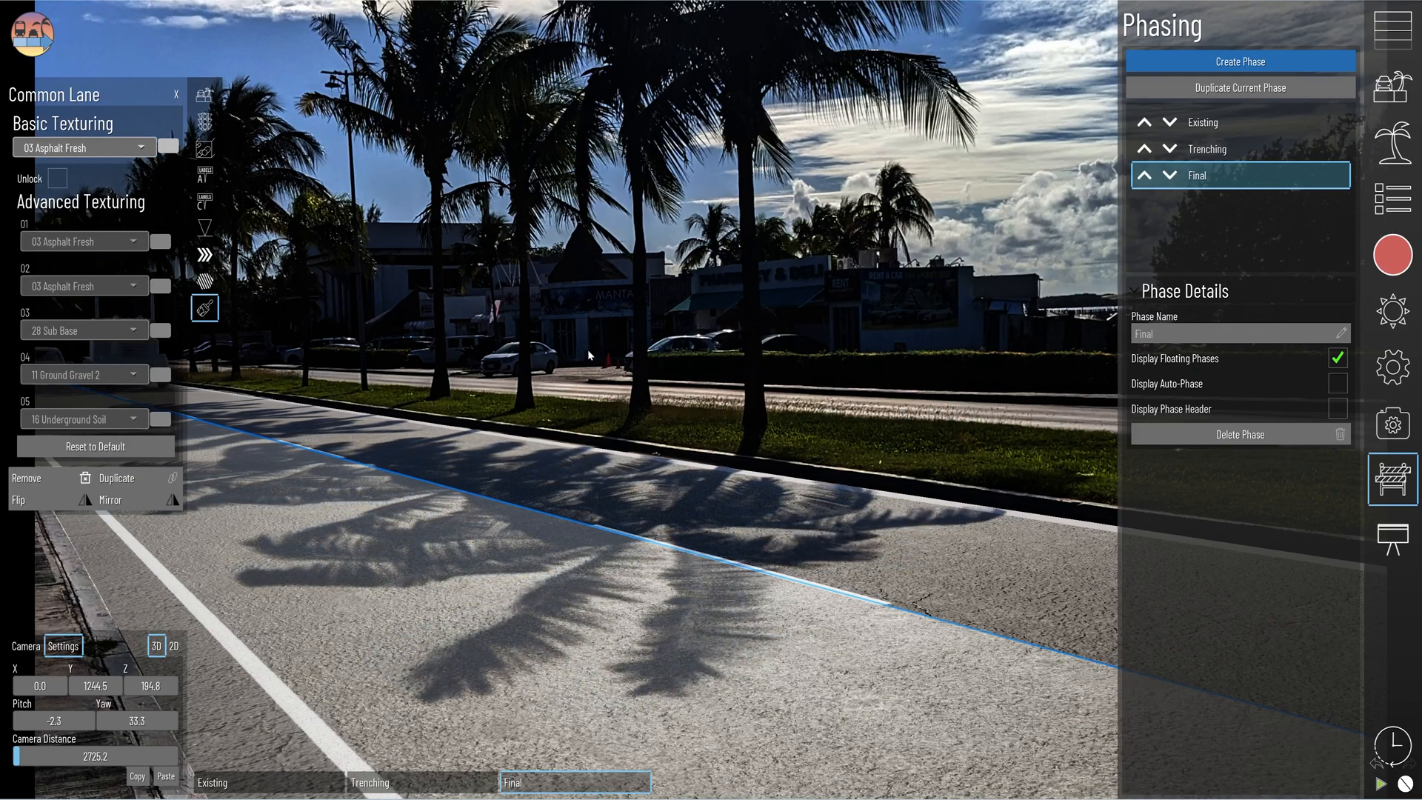
left_click(491, 294)
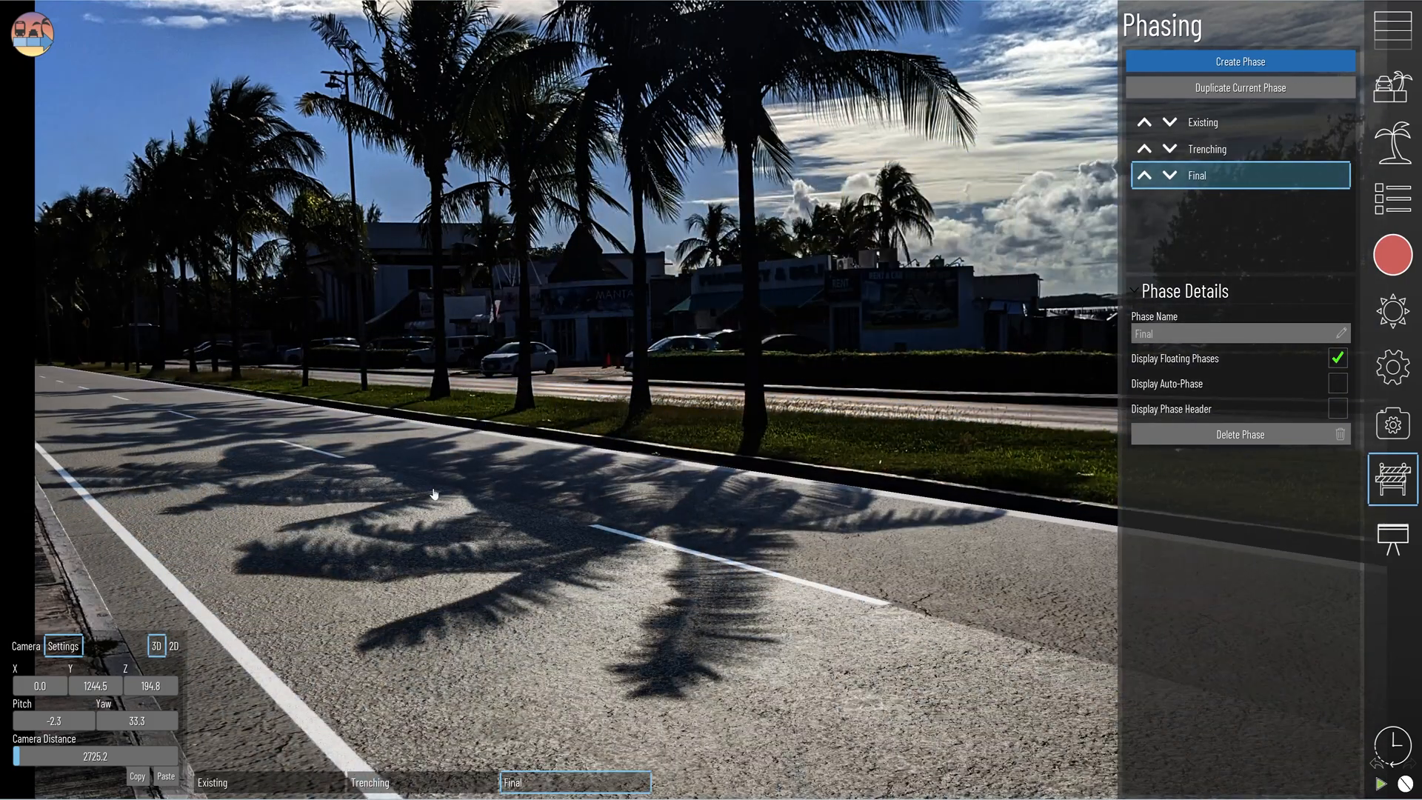
Adjust the brightness of the texture colour on the freshly paved lane.
left_click(416, 549)
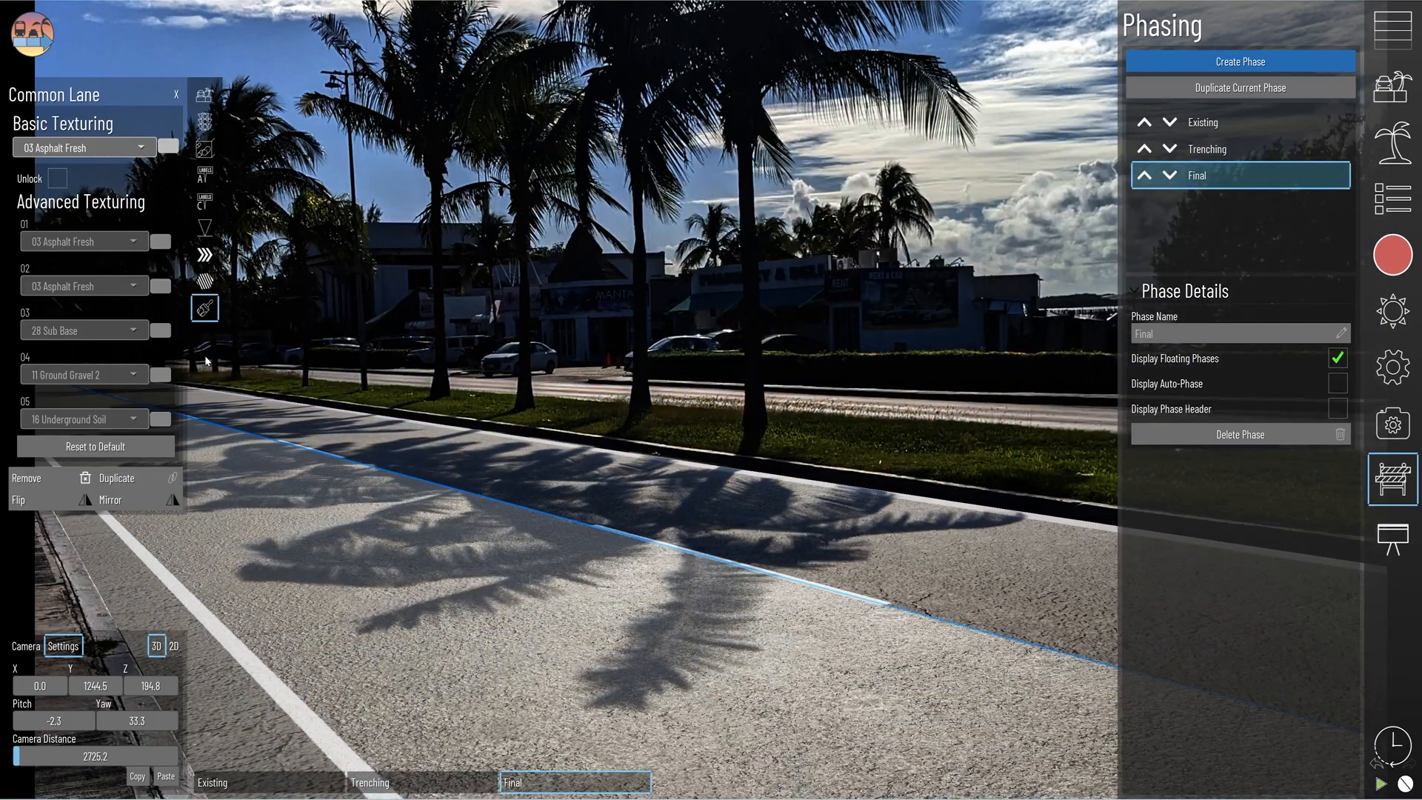
left_click(166, 147)
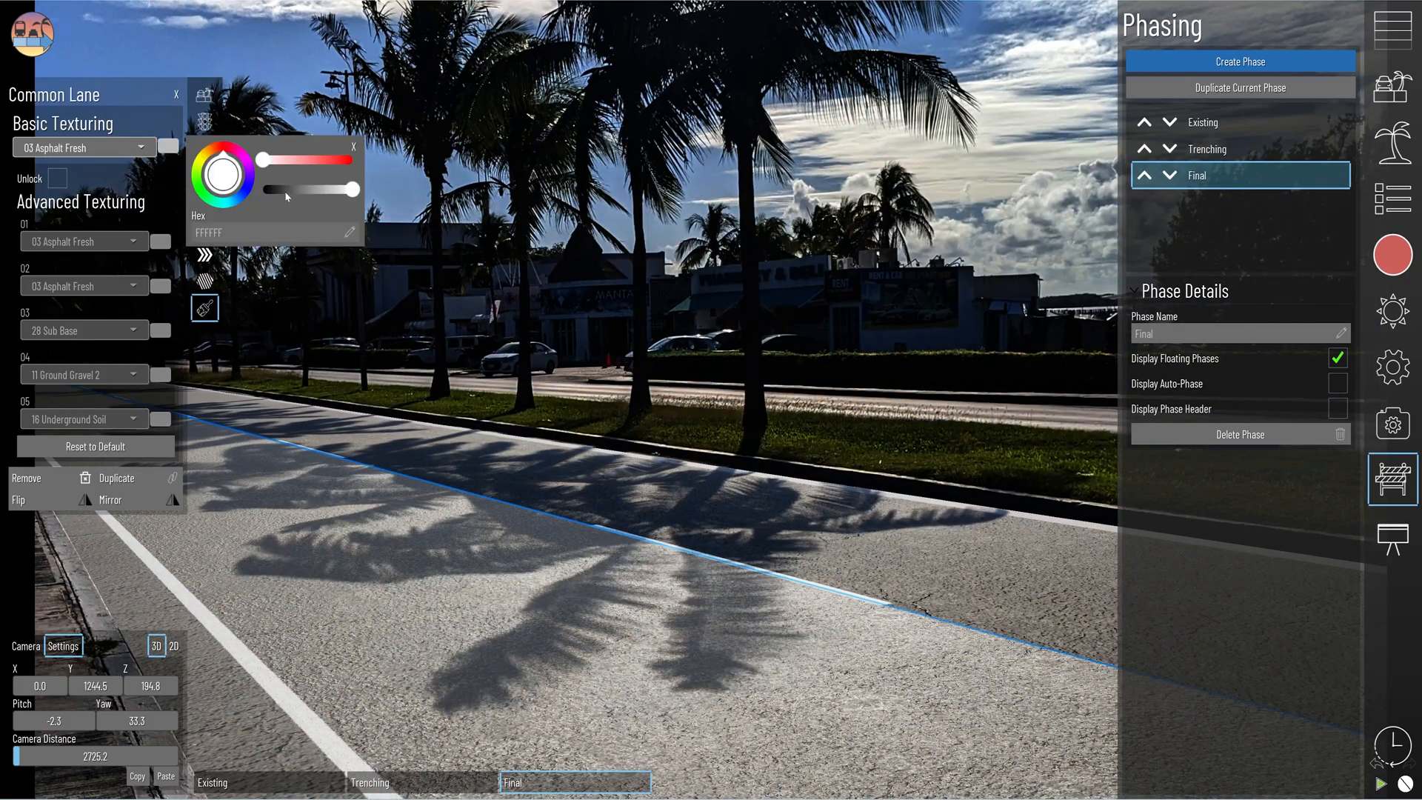
left_click_drag(286, 189, 356, 189)
left_click(356, 599)
Switch between the Trenching and Final phases to compare them, and inspect the Trench section with its excavator.
left_click(415, 785)
left_click(513, 789)
left_click(388, 790)
left_click(432, 612)
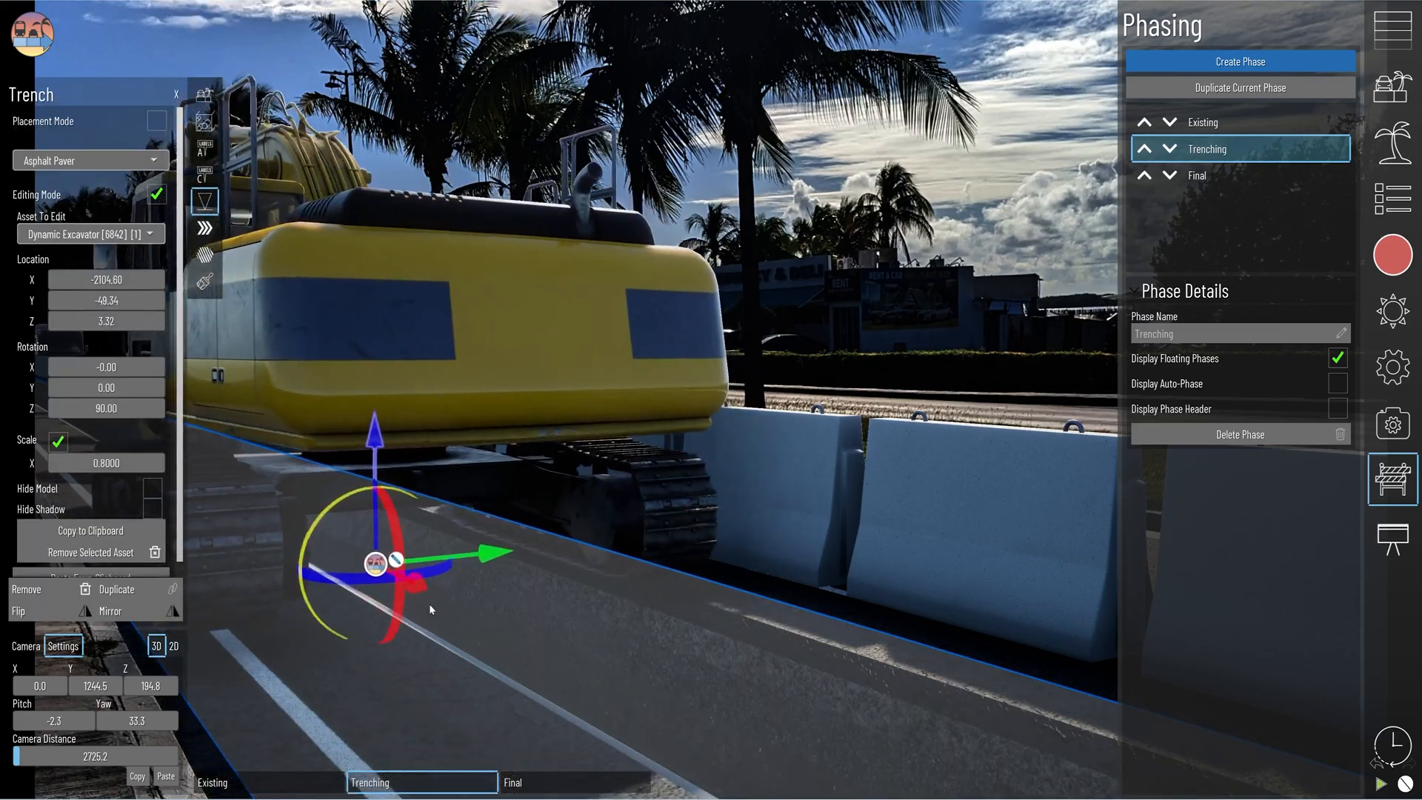
left_click(838, 593)
scroll(84, 292, "down", 2)
left_click(845, 385)
left_click(741, 629)
left_click(851, 386)
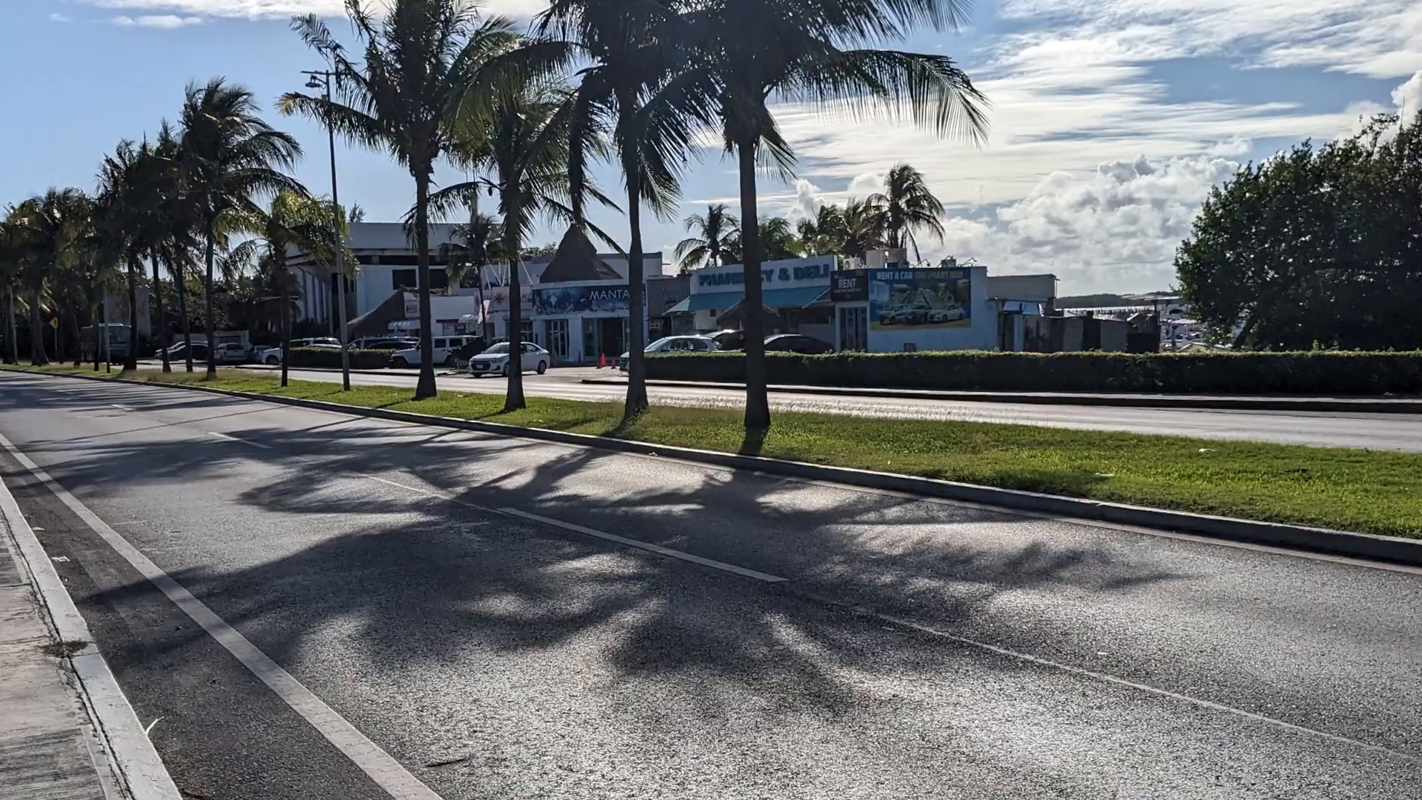